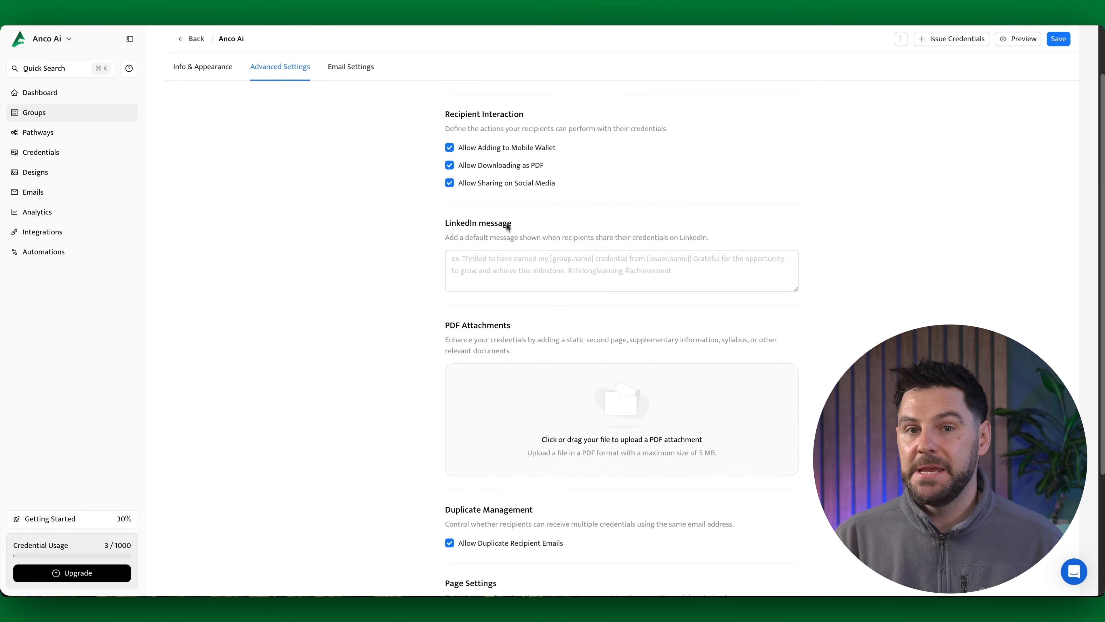
scroll(527, 257, "down", 1)
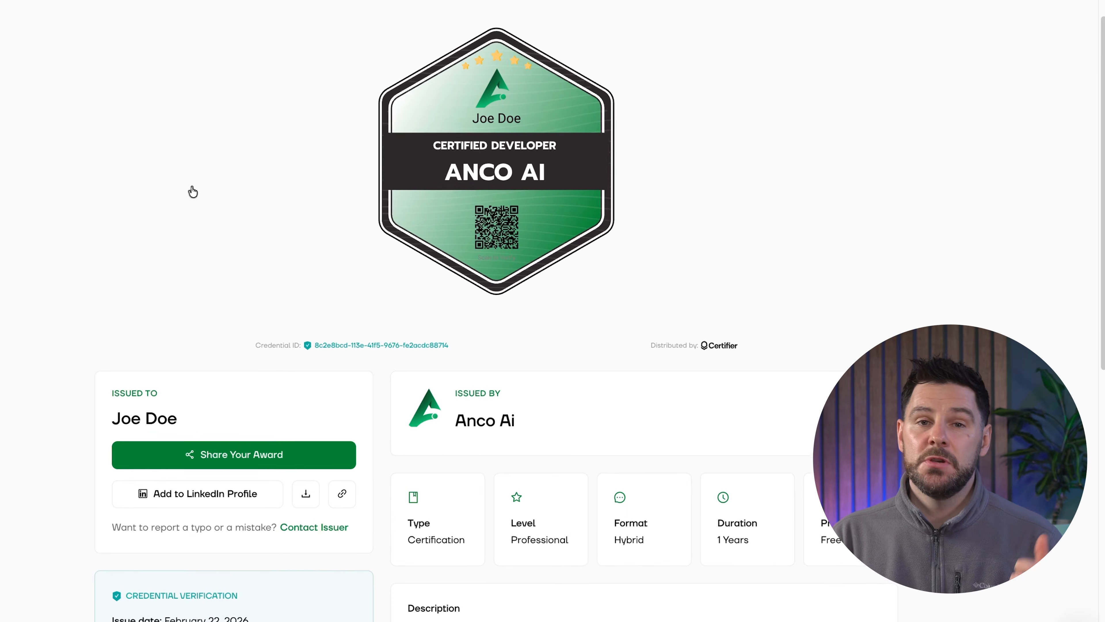
Step: Review the group's advanced settings and the recipient's credential page, including its issuer, attributes and description sections
scroll(185, 198, "down", 4)
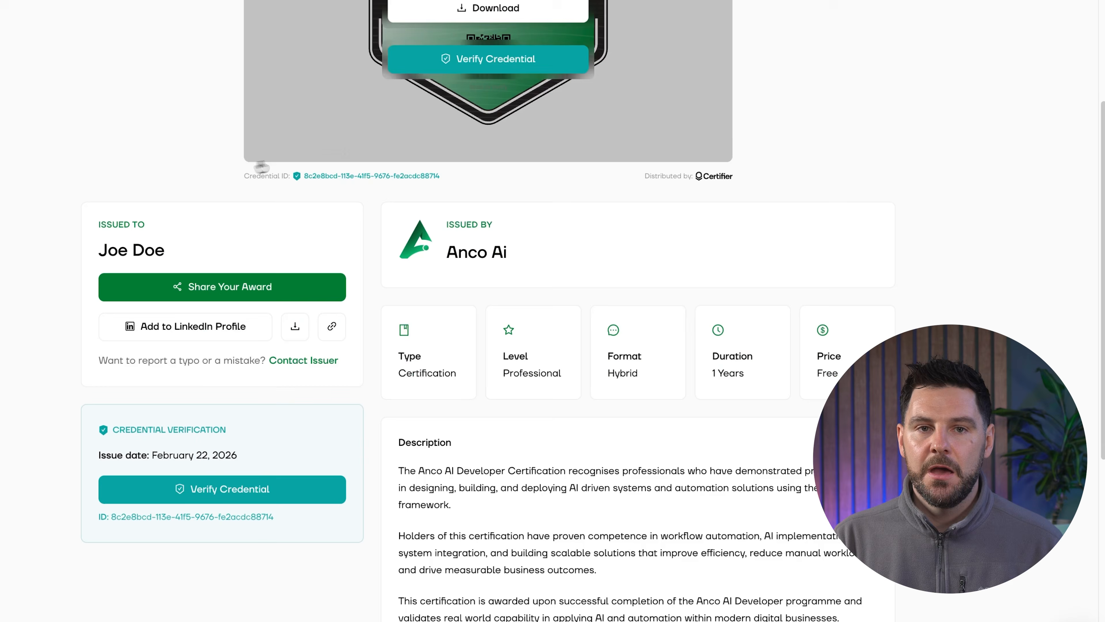
scroll(638, 194, "down", 1)
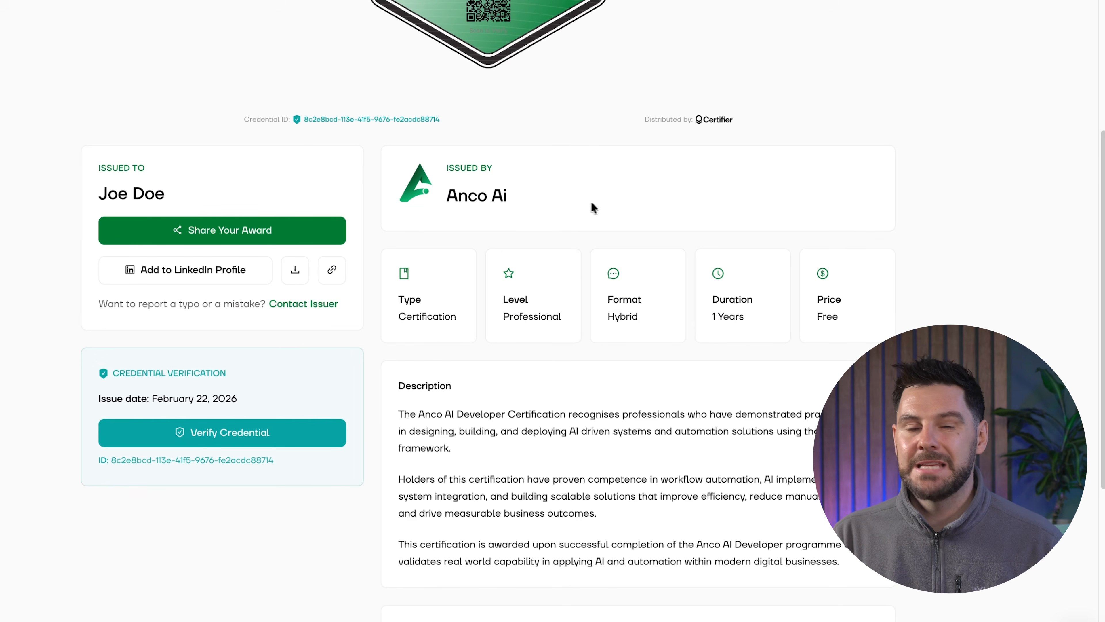
left_click_drag(590, 204, 381, 194)
scroll(377, 213, "down", 2)
left_click(504, 402)
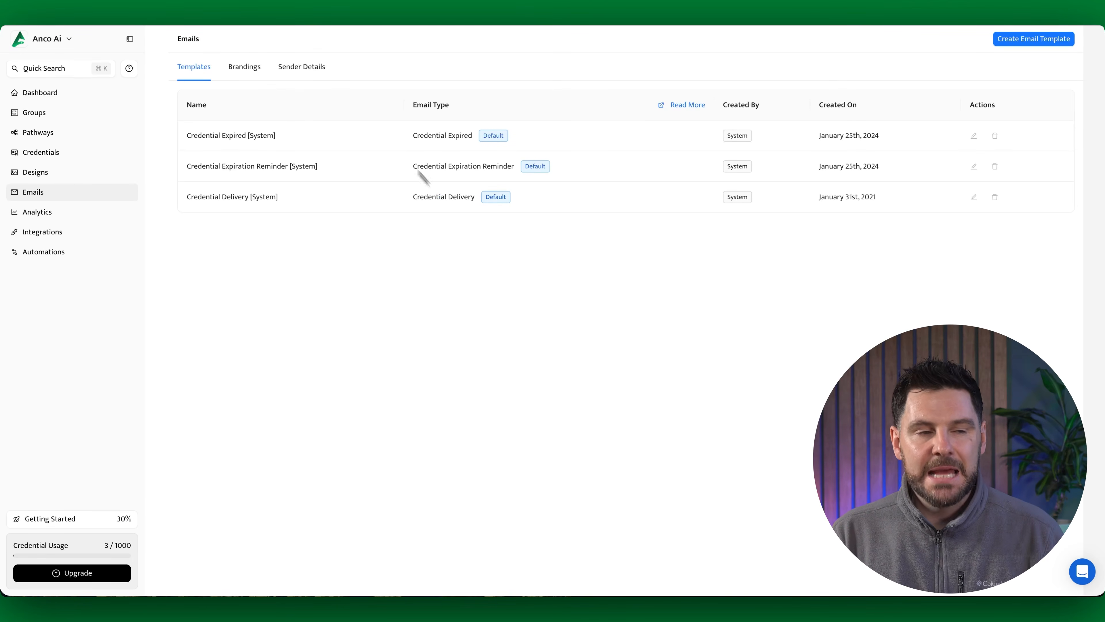
Step: Open the My branding #1 email branding and check its template background color options
left_click(249, 68)
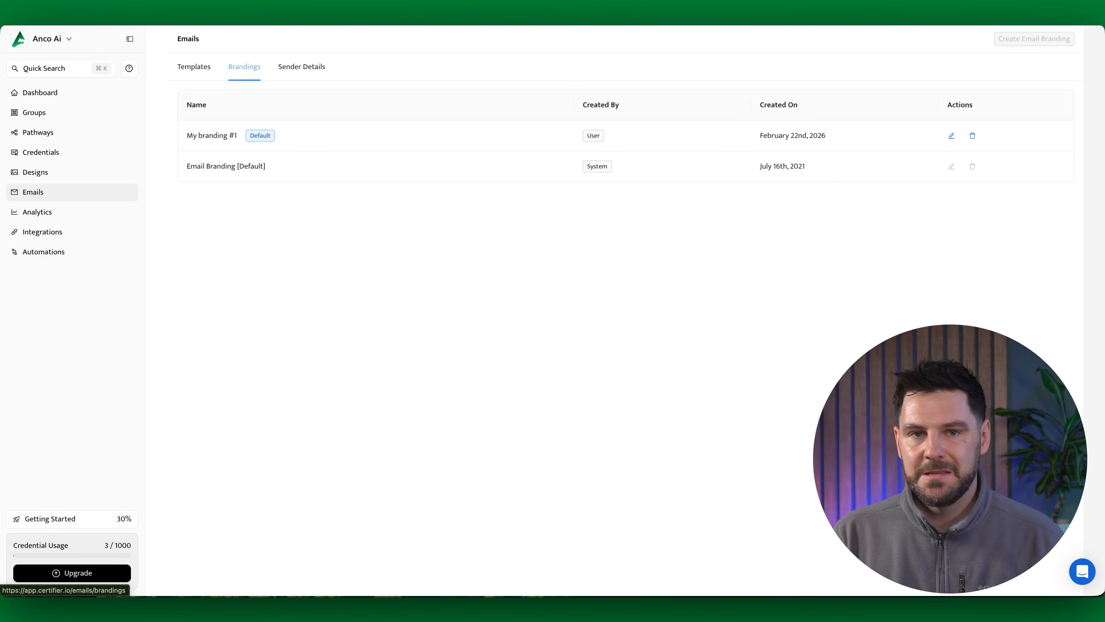
left_click(222, 135)
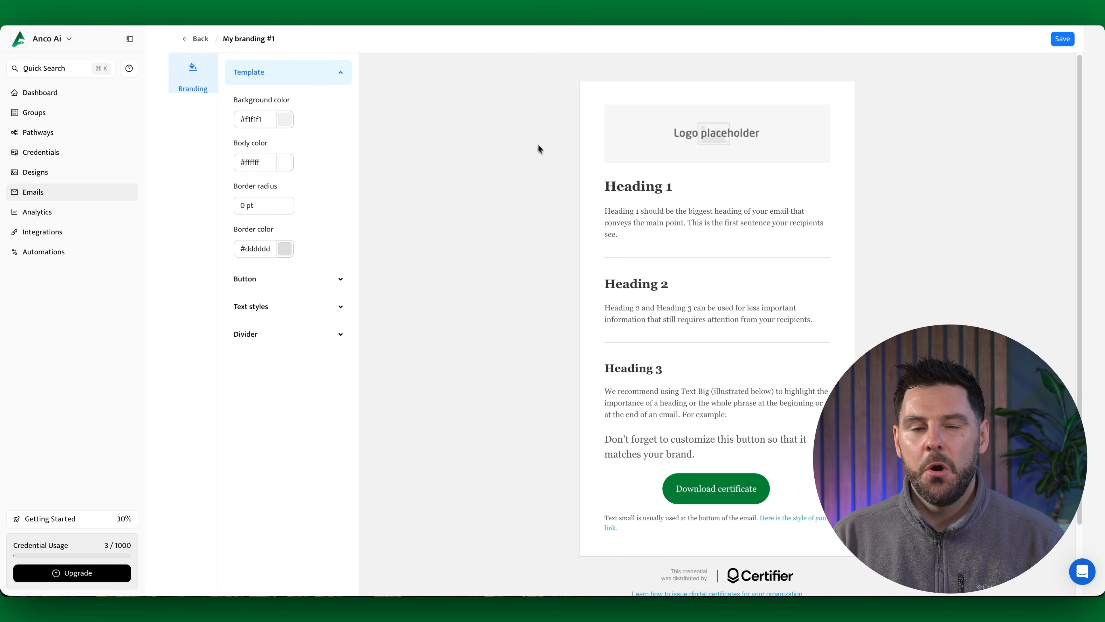
left_click(287, 124)
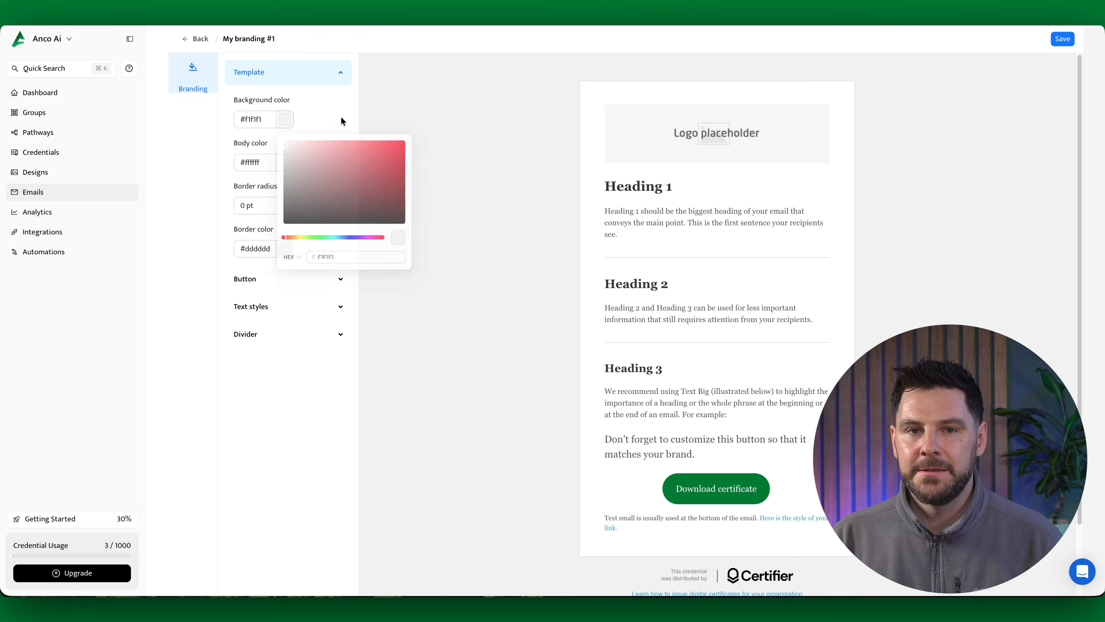
left_click(266, 159)
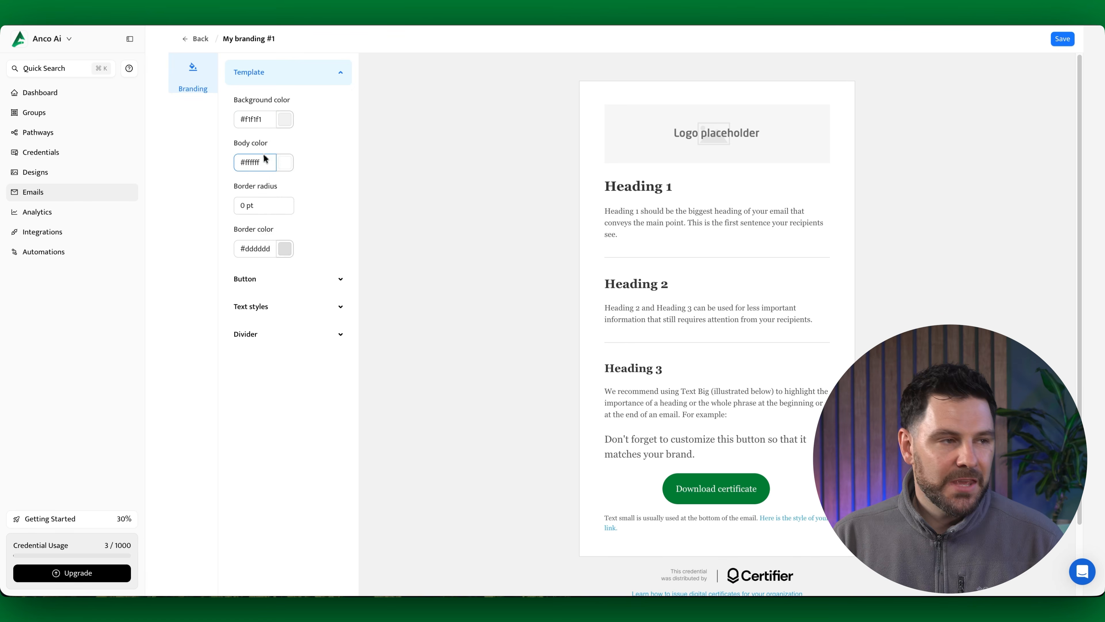
Step: Set the email branding's button color to #00177c
left_click(274, 280)
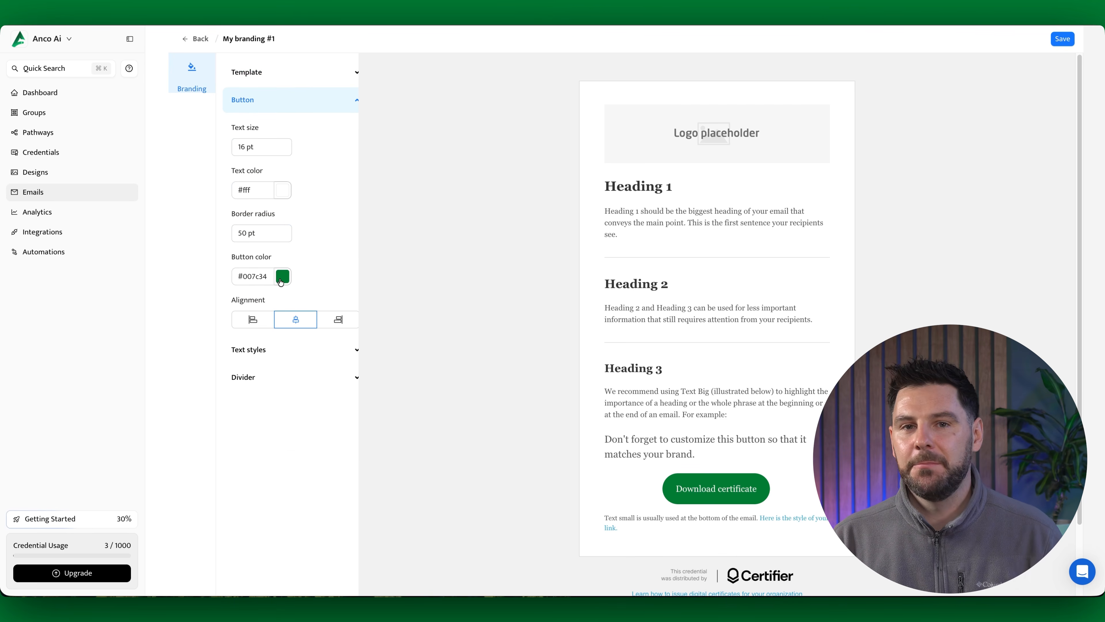
left_click(282, 277)
left_click(348, 400)
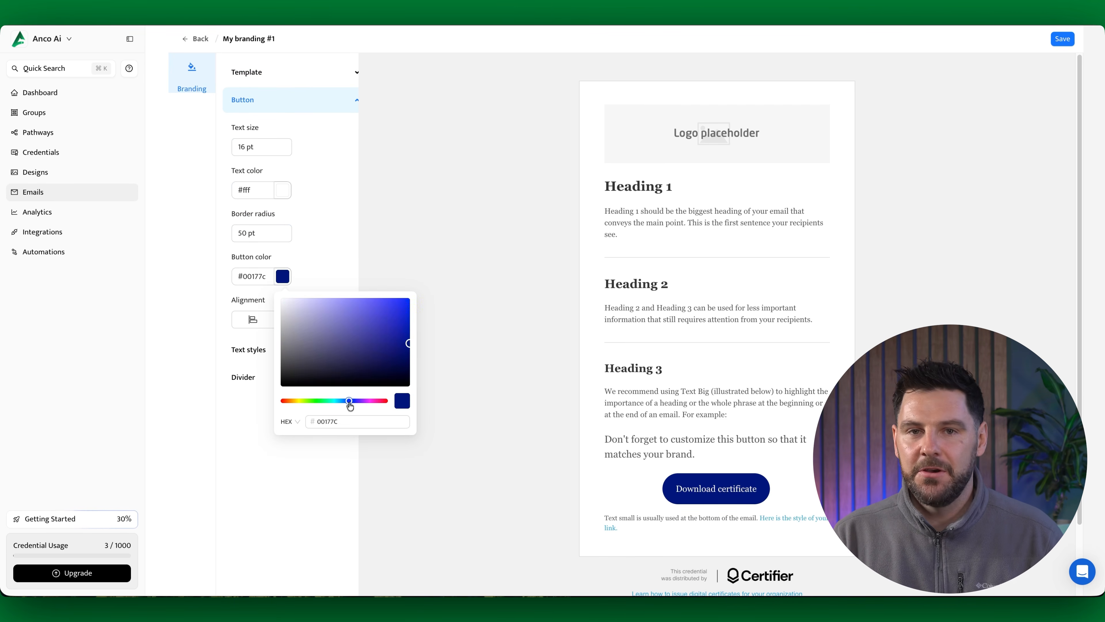
left_click(341, 462)
Step: Set the branding's text font family to Arial, check the divider settings and save the branding
left_click(270, 351)
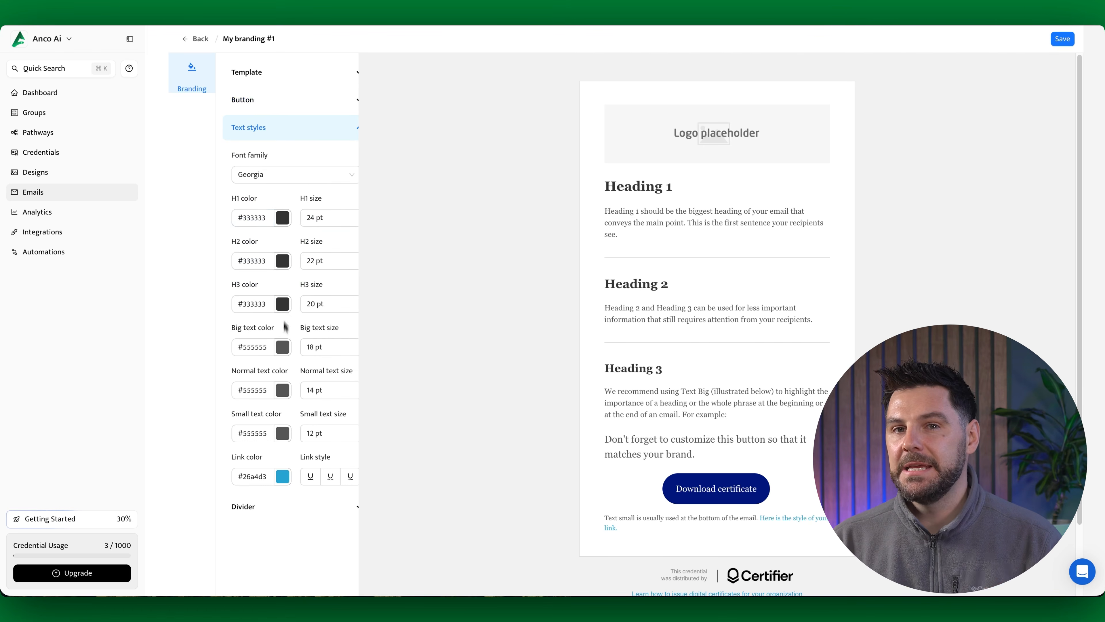
left_click(271, 179)
left_click(269, 194)
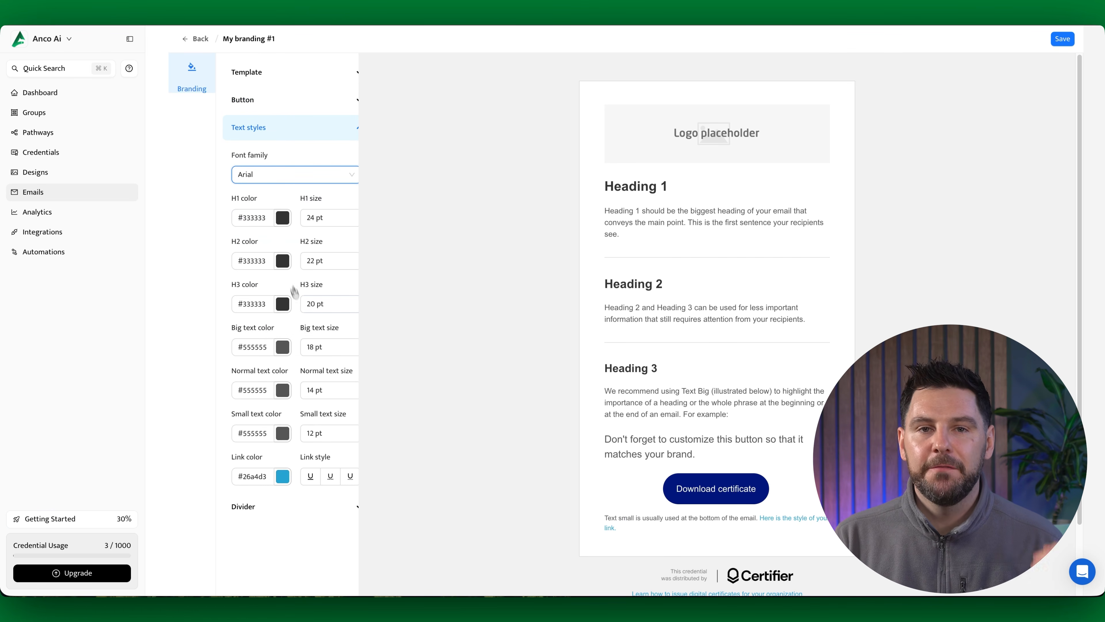
left_click(293, 506)
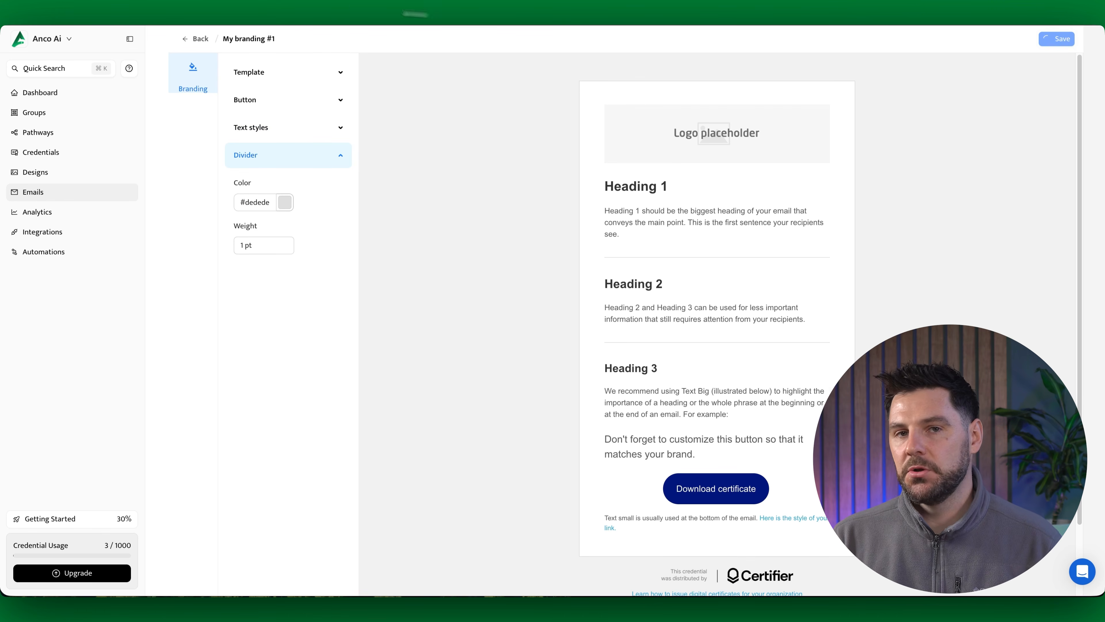
Step: Open the Credential Delivery [Custom] email template and insert the company logo at the top of its body
left_click(201, 39)
left_click(195, 69)
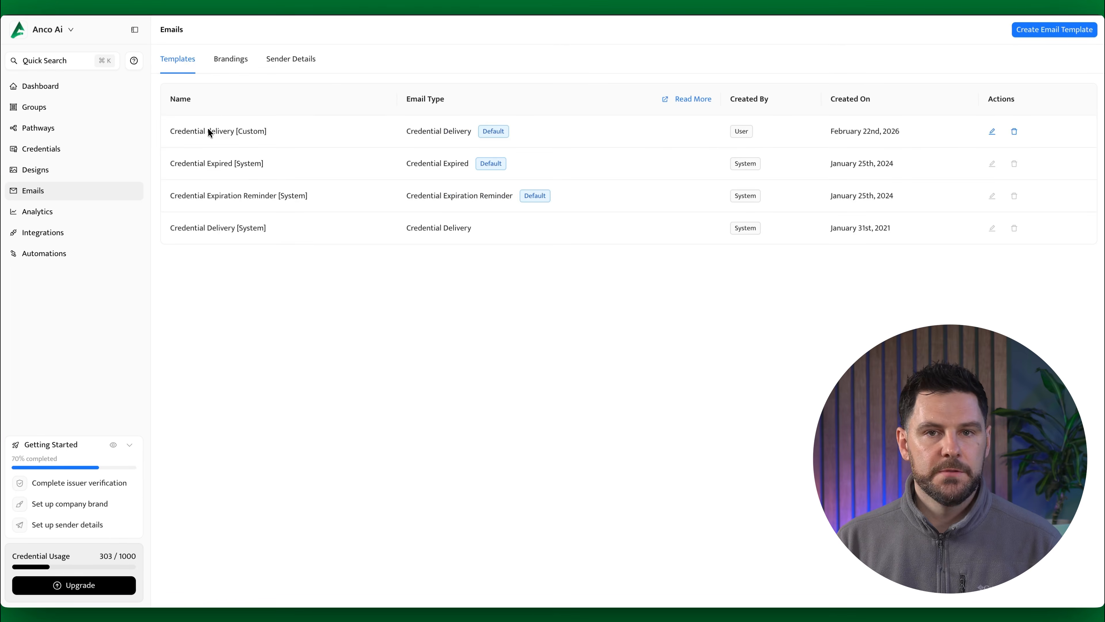
left_click(209, 132)
left_click(246, 99)
double_click(484, 231)
left_click(693, 215)
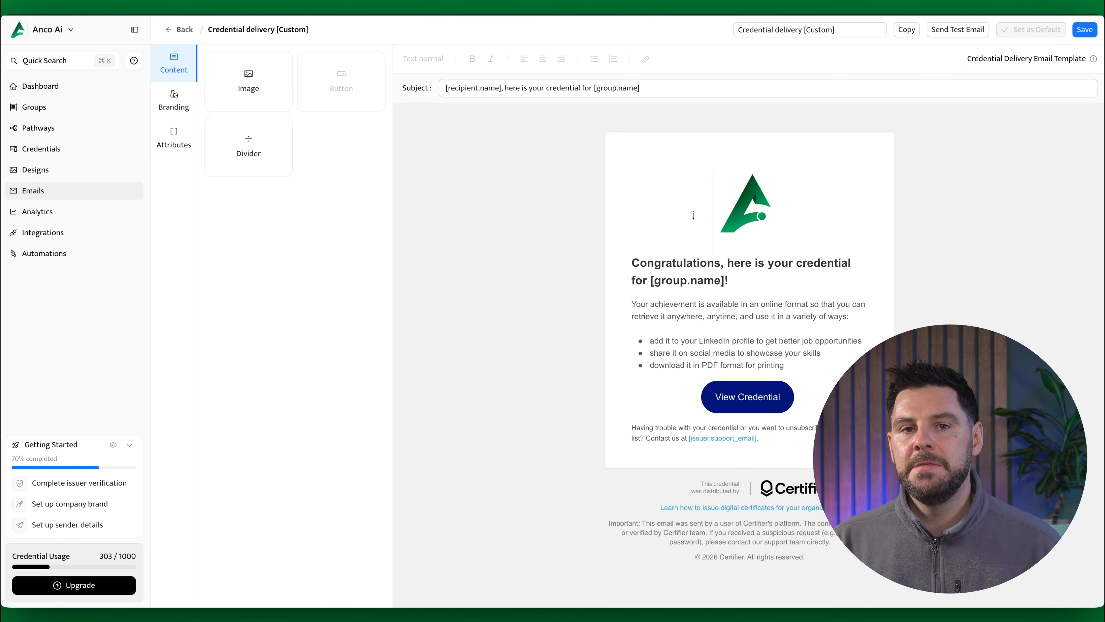
Step: Set the button color in the email template's branding to #007842
left_click(172, 109)
left_click(220, 171)
left_click(309, 168)
left_click(383, 316)
key("super+a")
type("007842")
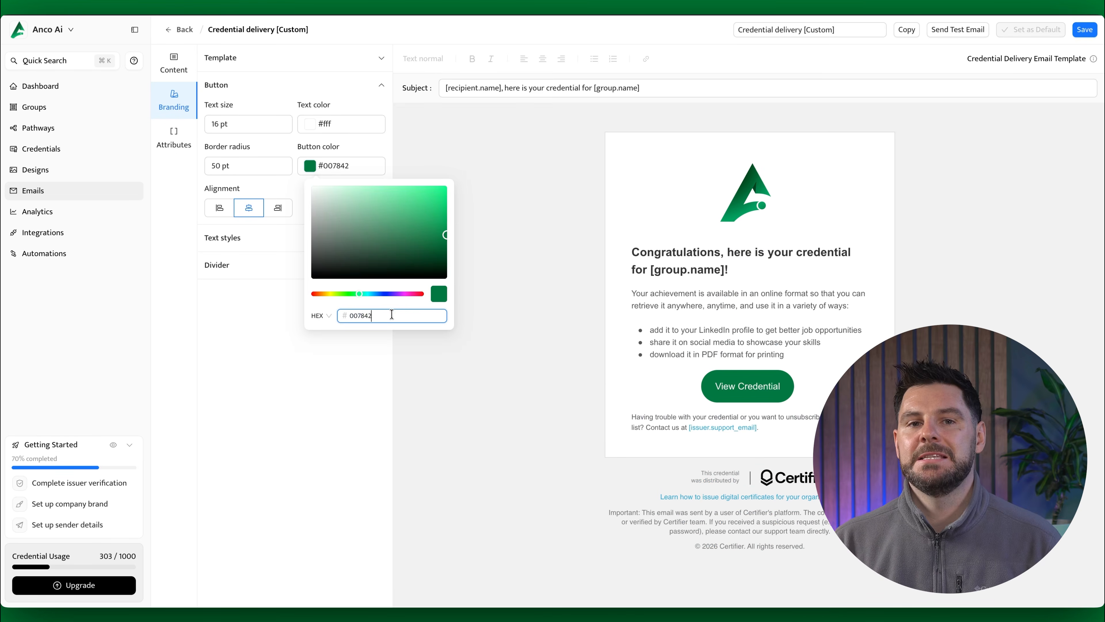
Step: Save the email template and update the existing email branding with the changes
left_click(844, 357)
left_click(1085, 36)
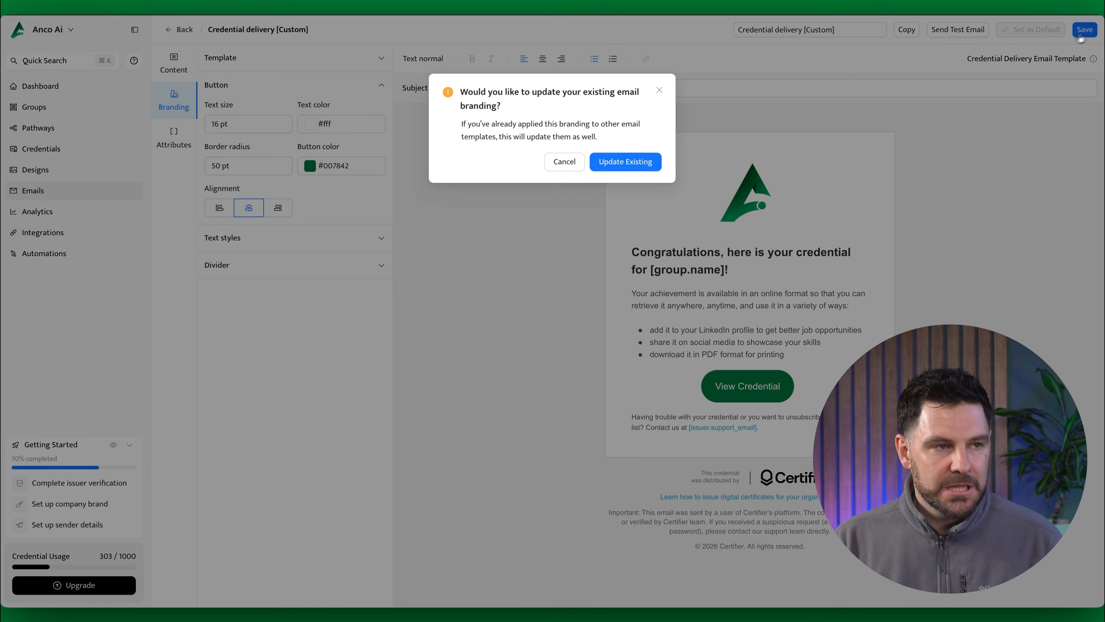
left_click(631, 167)
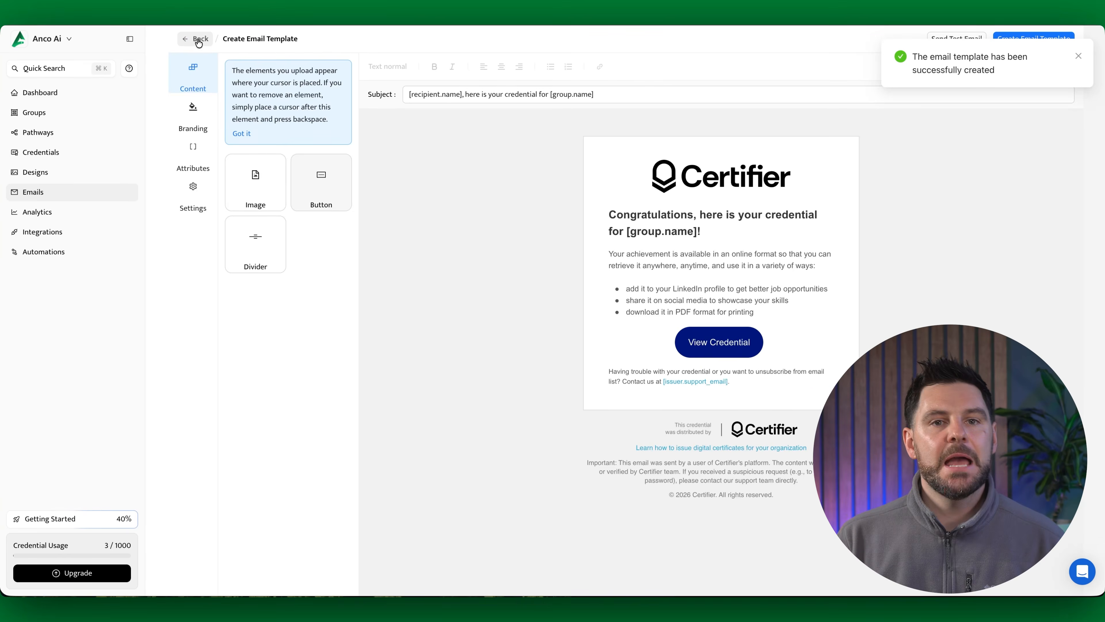
Step: Return to the email templates list and view the template types available for a new template
left_click(198, 41)
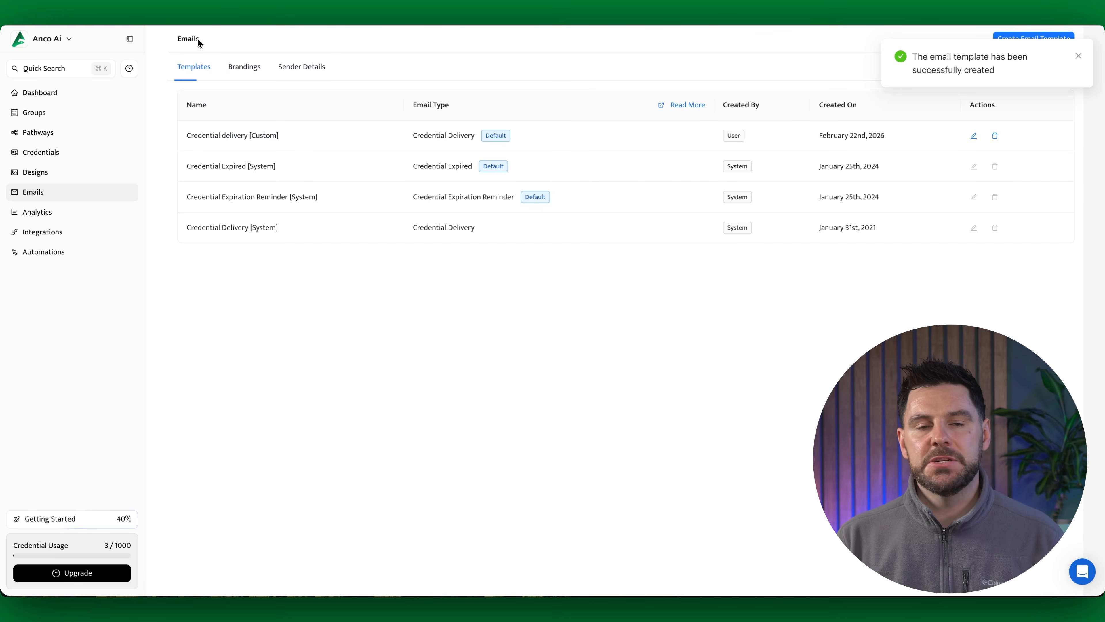
left_click(1077, 57)
left_click(1041, 42)
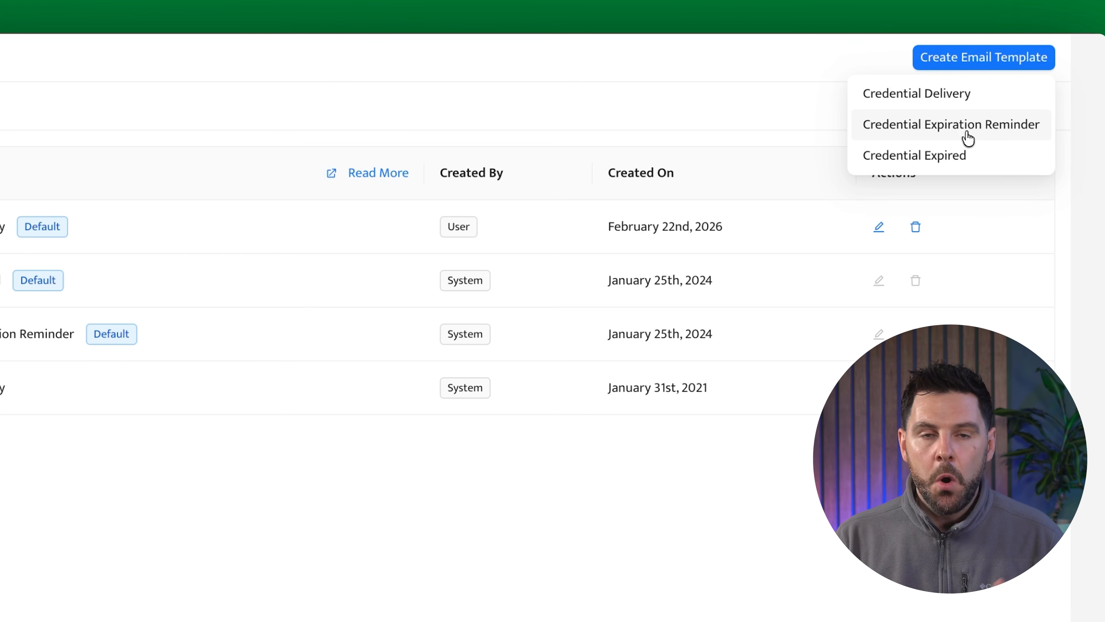
left_click(774, 499)
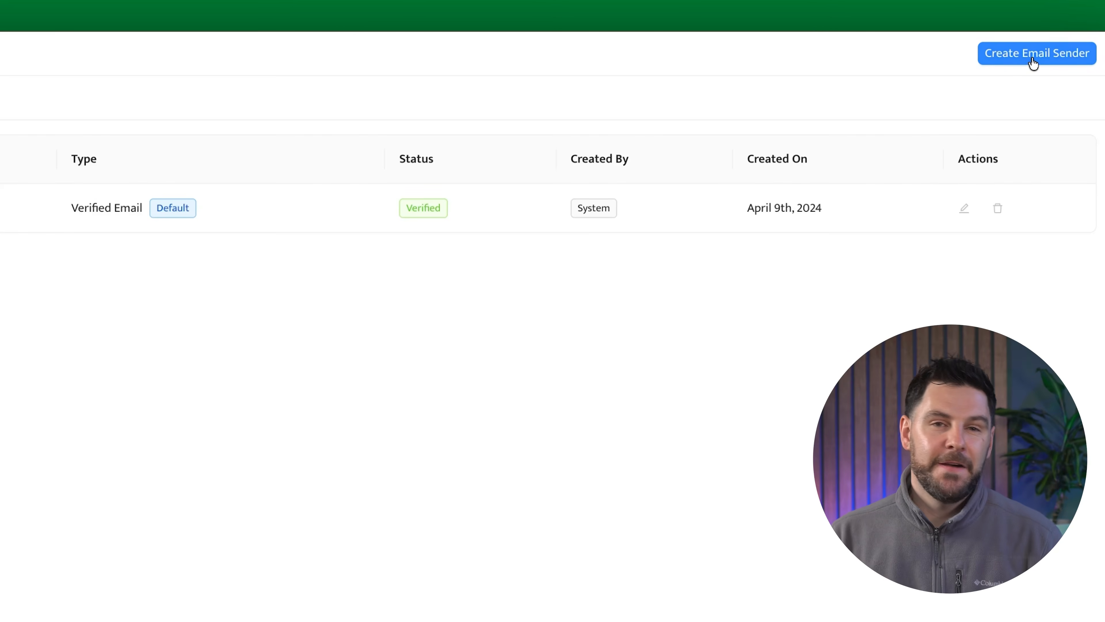
Step: Open a new sender details form and review its name, email, reply-to, CC and BCC fields
left_click(1033, 62)
left_click(210, 155)
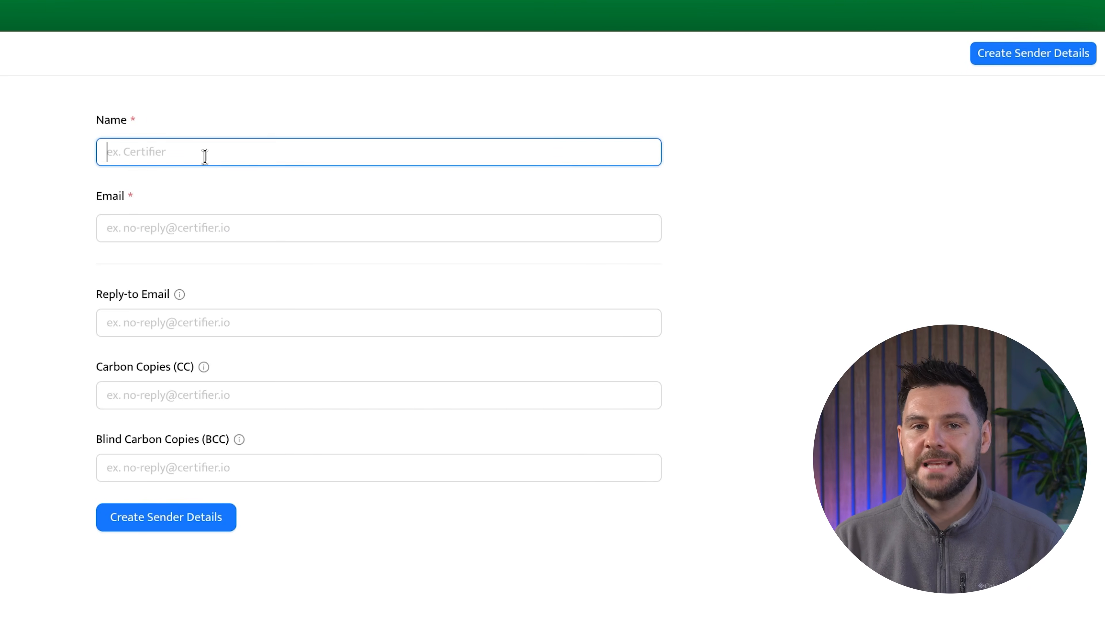
left_click(241, 218)
left_click(130, 325)
left_click(151, 394)
left_click(168, 465)
left_click(233, 153)
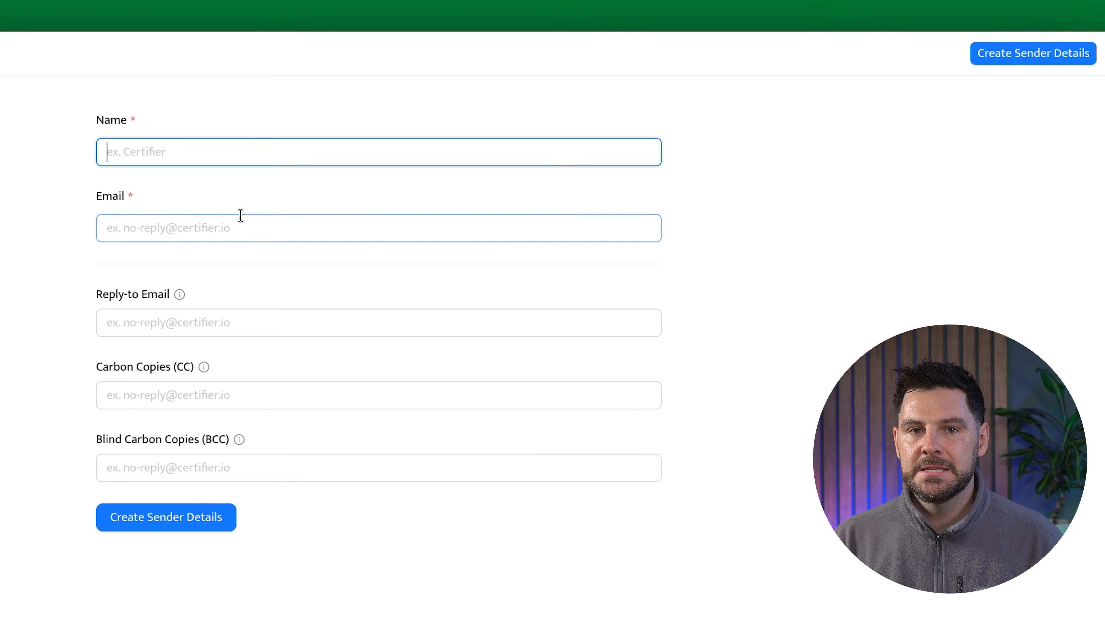
left_click(238, 227)
left_click(129, 323)
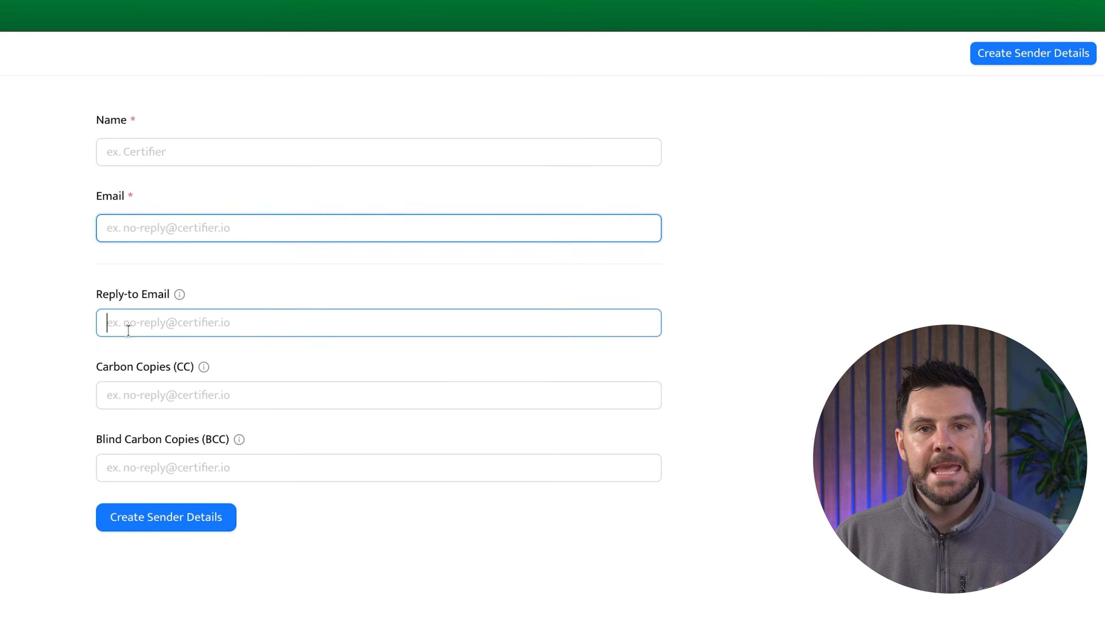
left_click(161, 394)
left_click(165, 466)
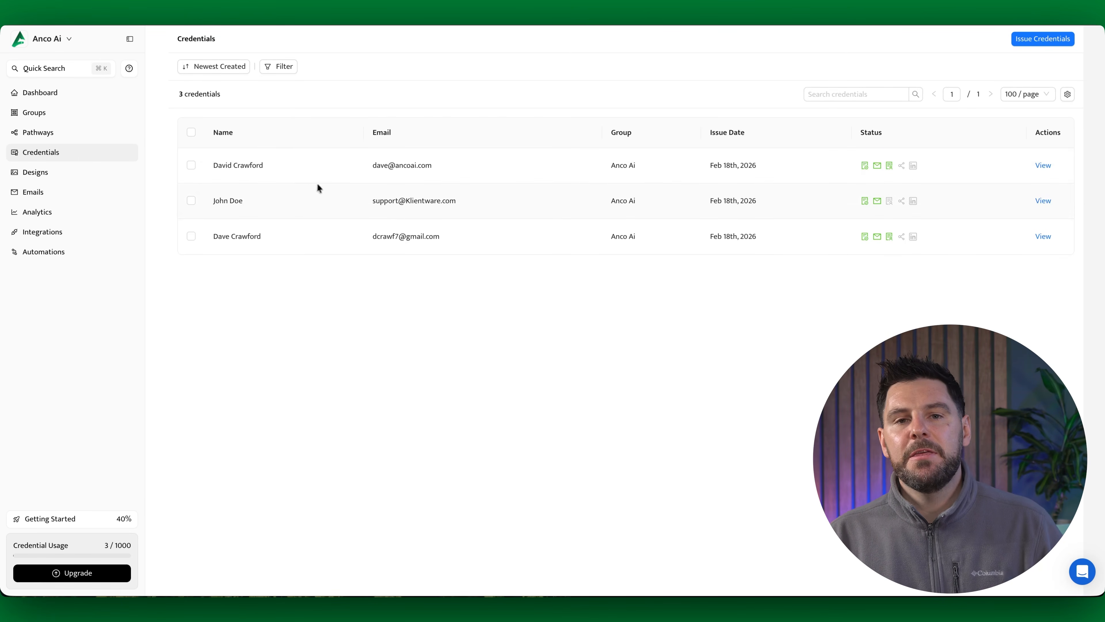
Step: Restart the credential issuing process for the Anco Ai group with manually added recipients, confirming the right to use their personal data
left_click(1046, 40)
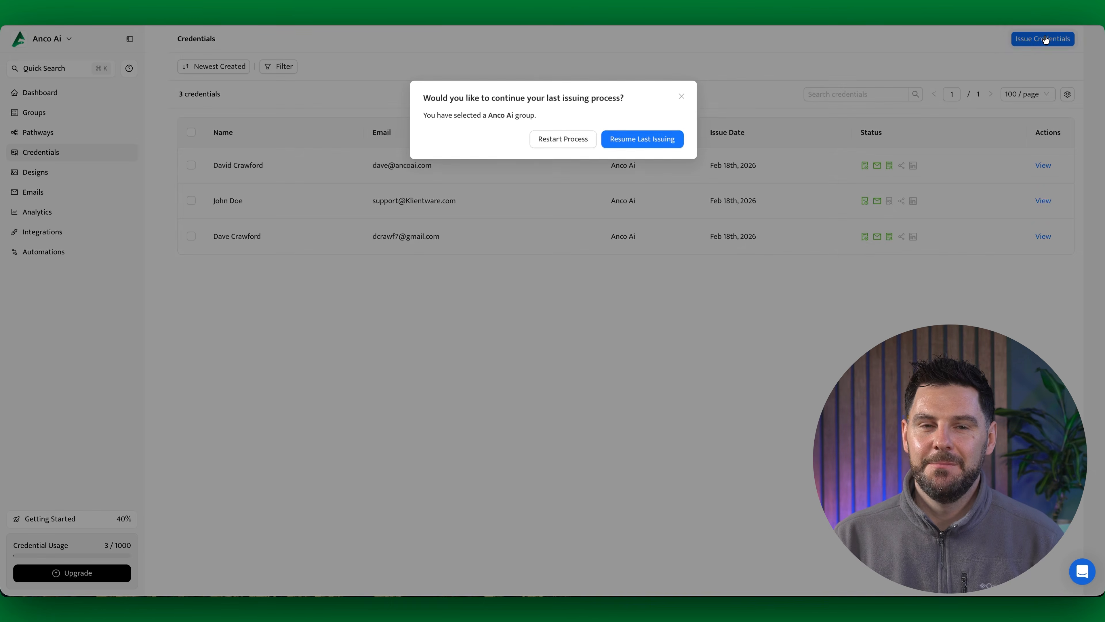
left_click(559, 141)
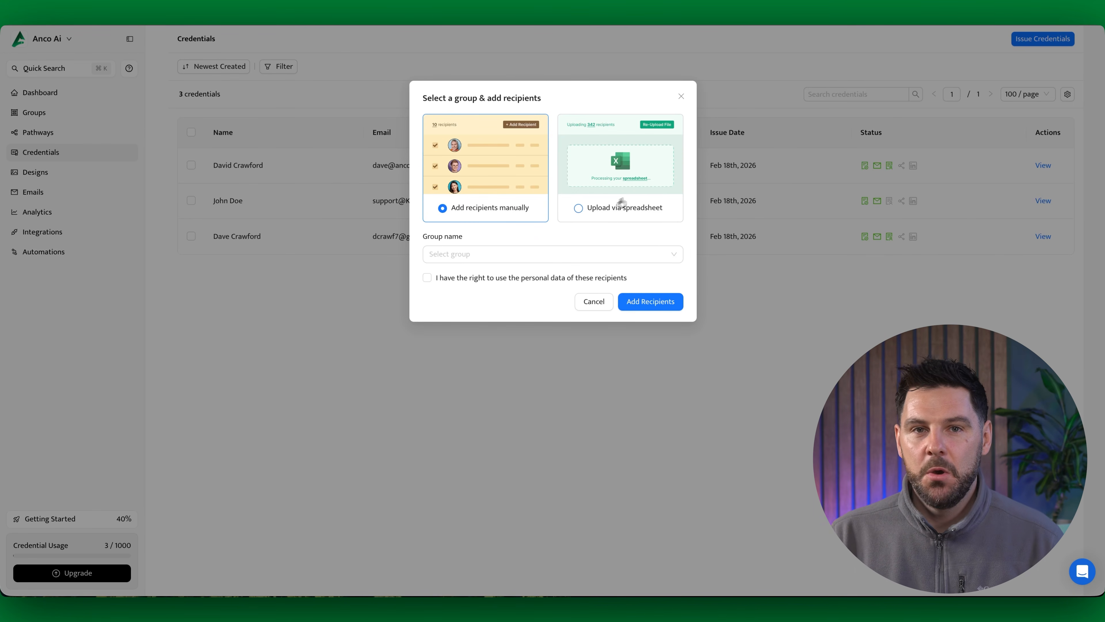
left_click(644, 186)
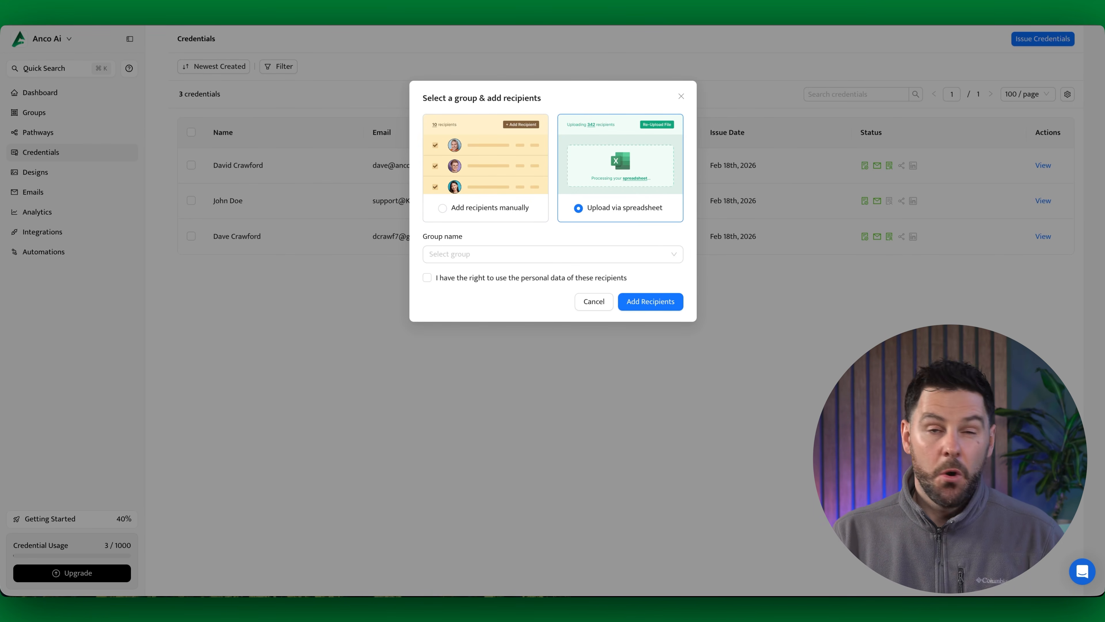
left_click(488, 194)
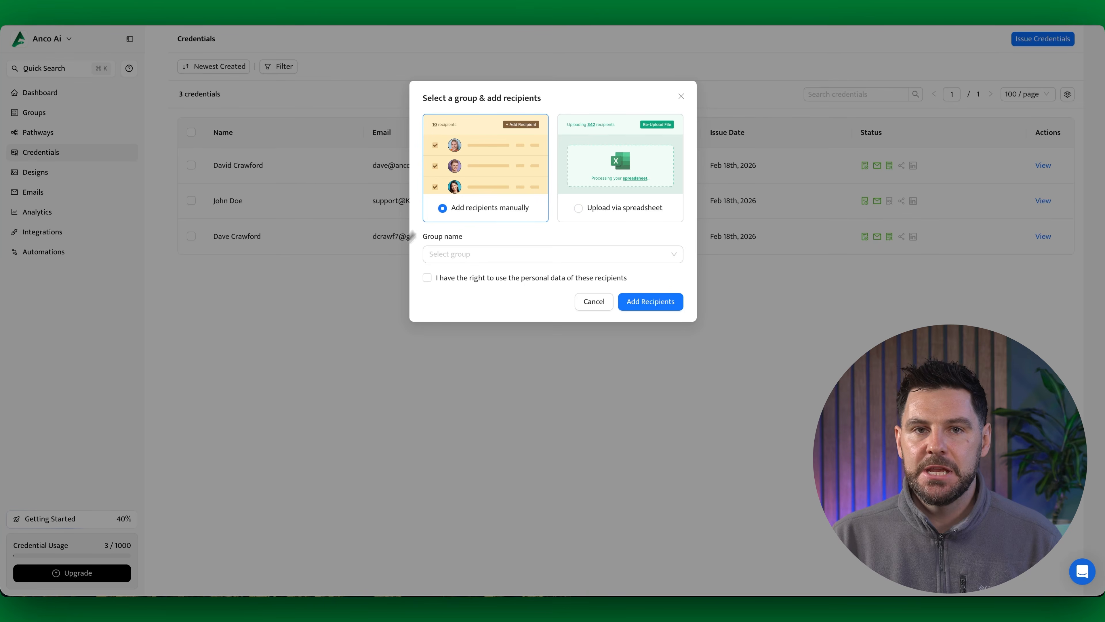
left_click(486, 256)
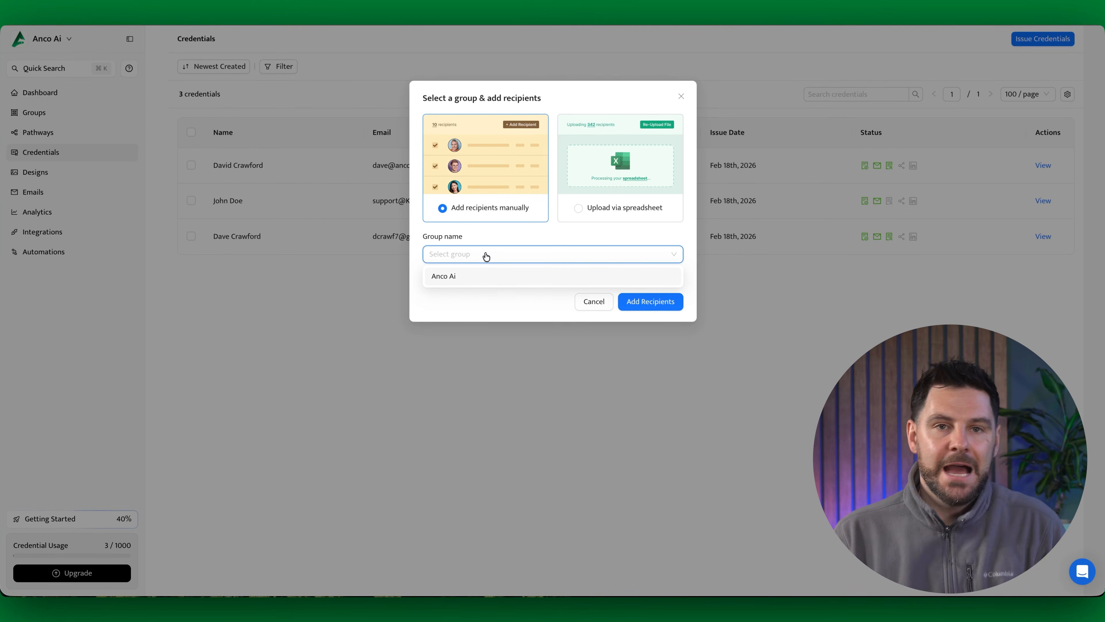
left_click(482, 279)
left_click(456, 283)
left_click(648, 302)
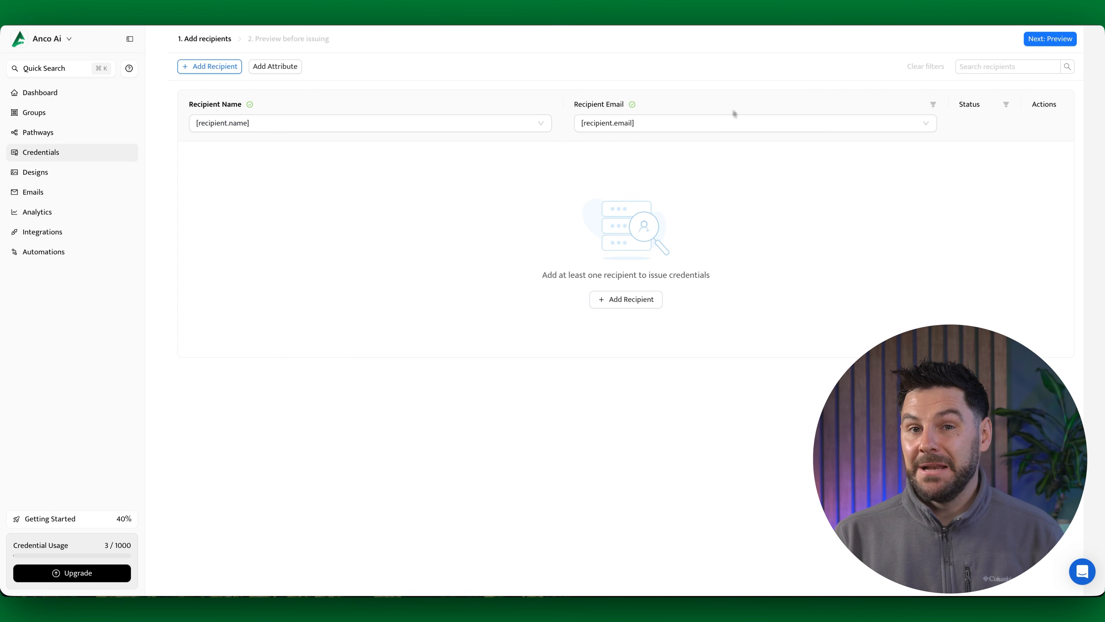
Step: Add a recipient row and enter the recipient's full name
left_click(631, 300)
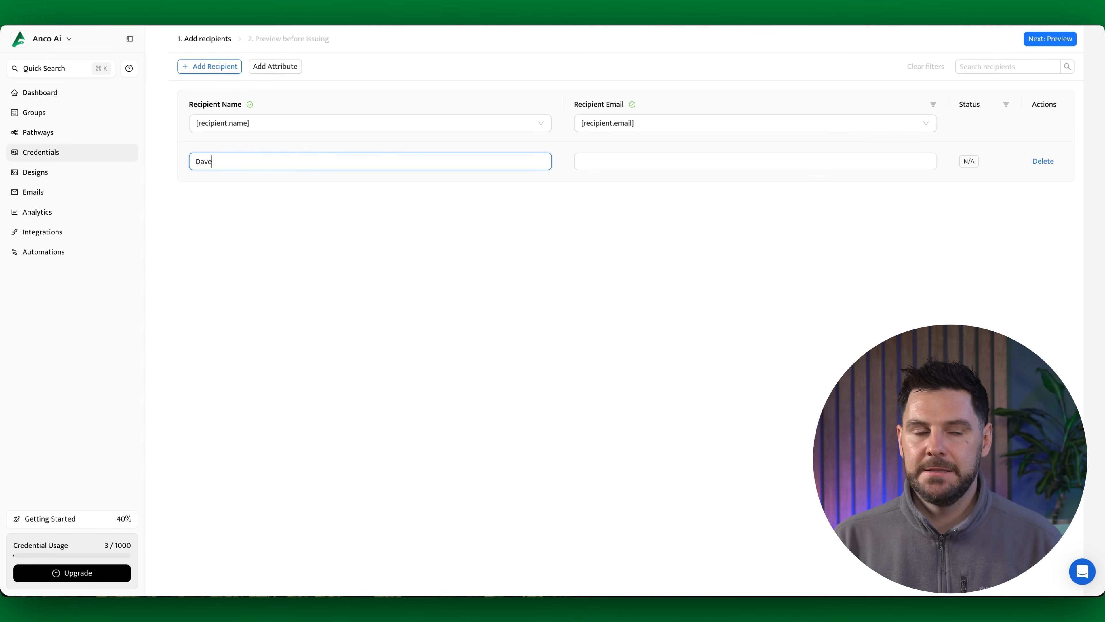
key("Tab")
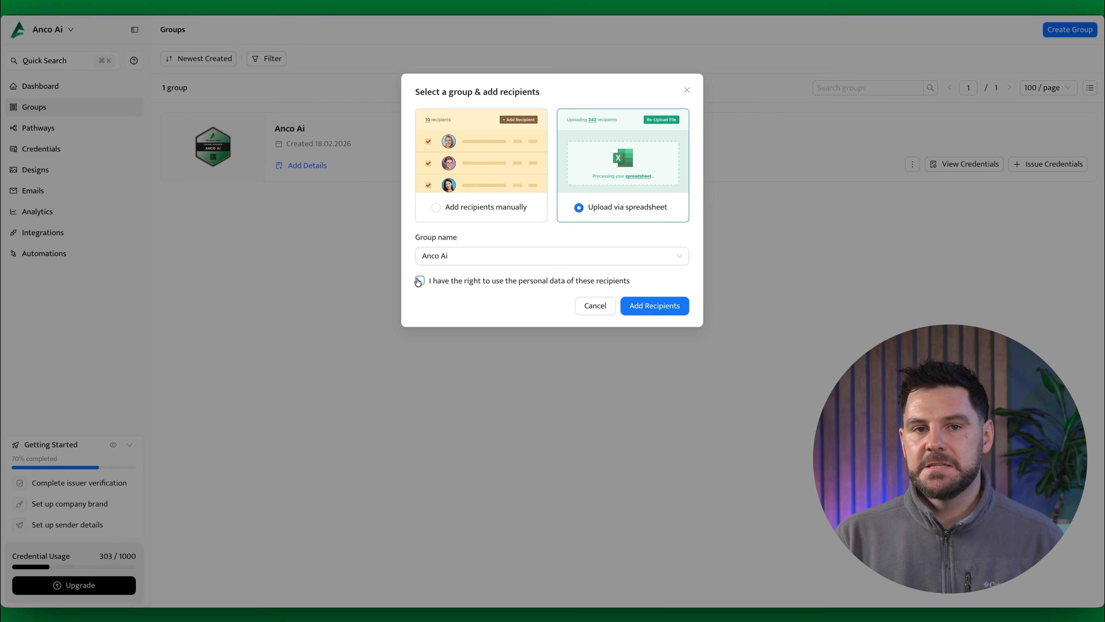
Step: Confirm the personal data right for the Anco Ai group's spreadsheet issuing and upload the recipients file
left_click(420, 282)
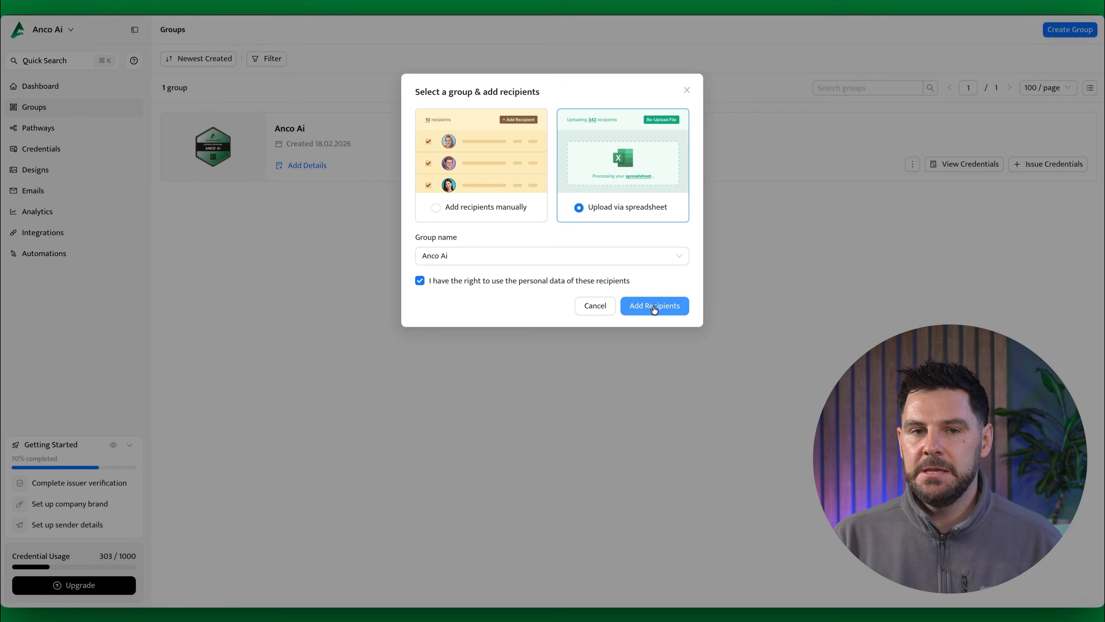
left_click(655, 306)
left_click(630, 173)
double_click(472, 212)
left_click(464, 328)
left_click(474, 380)
left_click(669, 417)
Step: Map the spreadsheet's name column to [recipient.name] and its email column to [recipient.email], and proceed to the credential preview
left_click(227, 185)
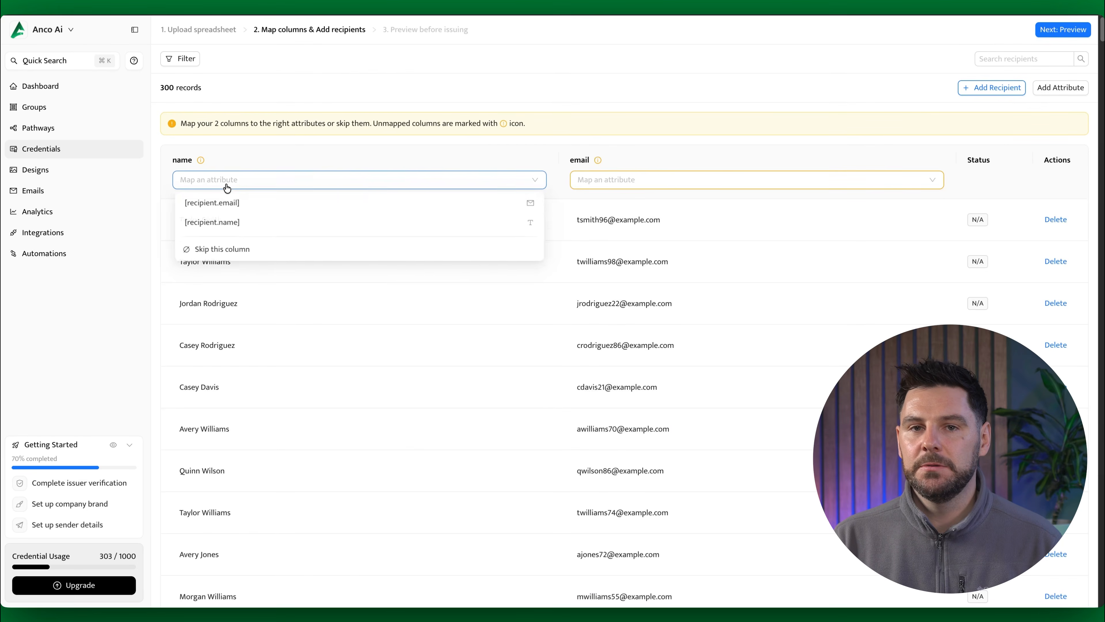
left_click(225, 223)
left_click(624, 180)
scroll(632, 202, "down", 1)
left_click(631, 203)
scroll(712, 274, "down", 5)
scroll(716, 276, "down", 15)
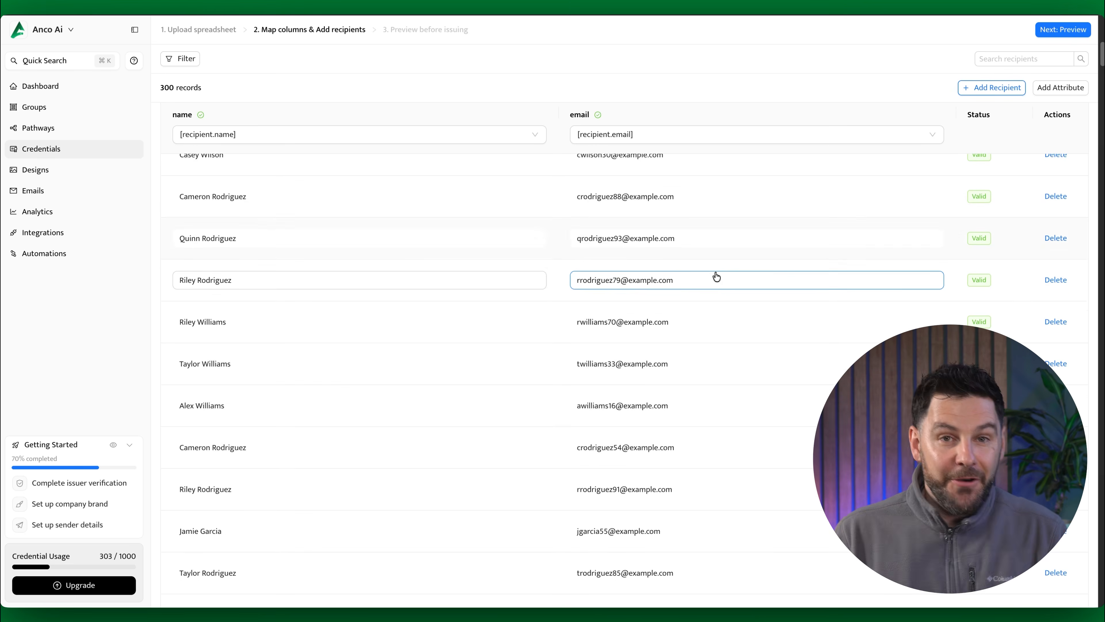
left_click(1046, 34)
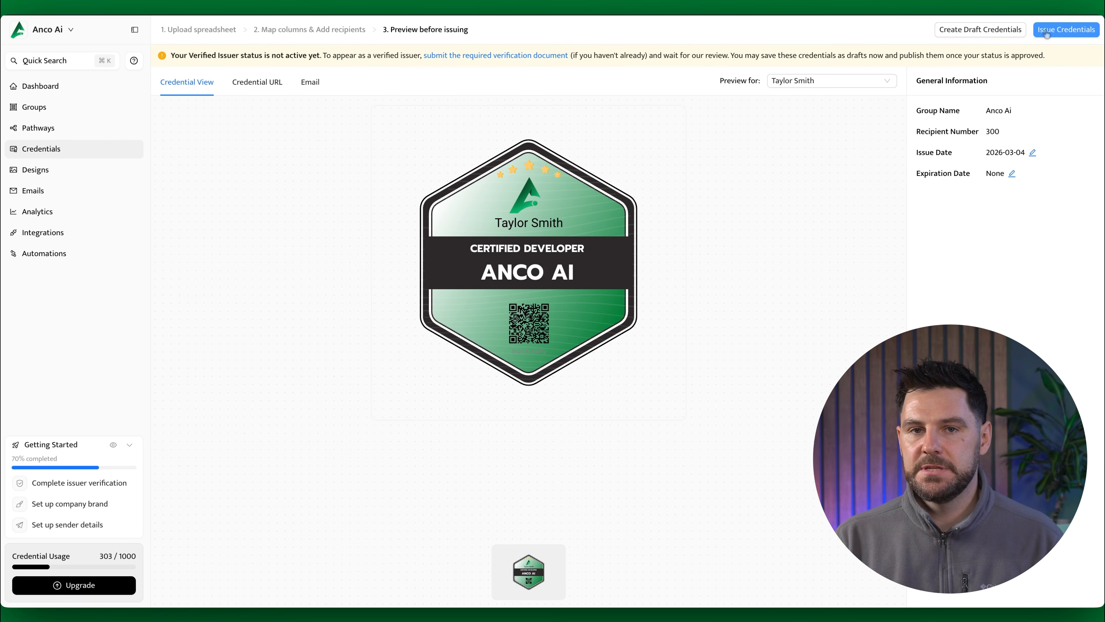
Step: Preview the badge design for several different recipients from the uploaded list
left_click(831, 81)
left_click(802, 120)
left_click(812, 81)
left_click(812, 138)
left_click(810, 81)
left_click(796, 176)
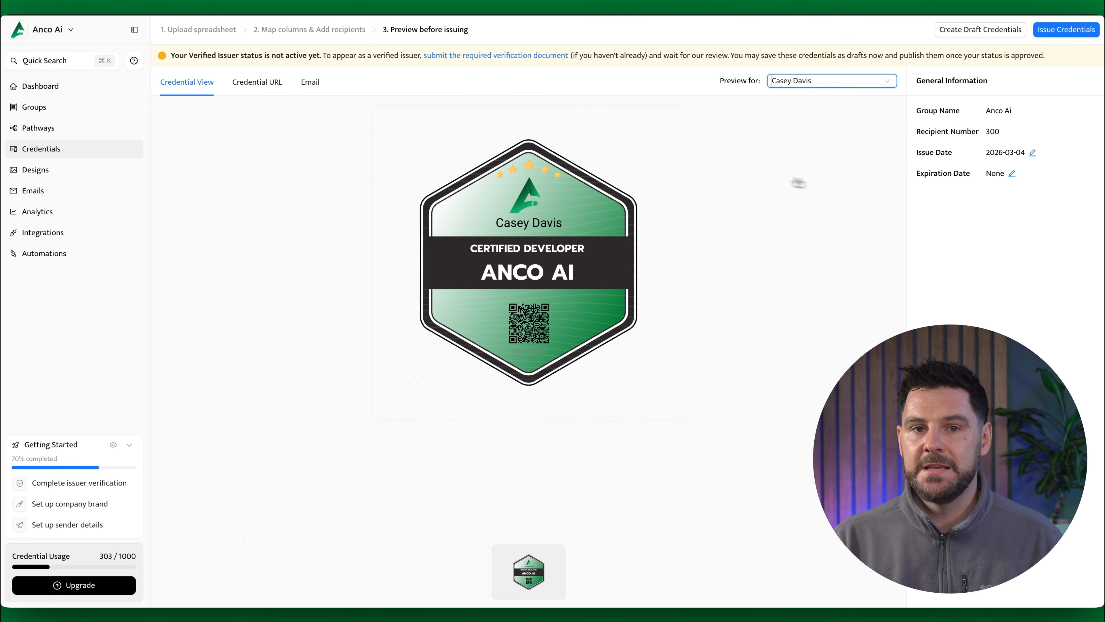
Step: Preview the credential URL page and check it for another recipient
left_click(241, 87)
scroll(816, 126, "down", 2)
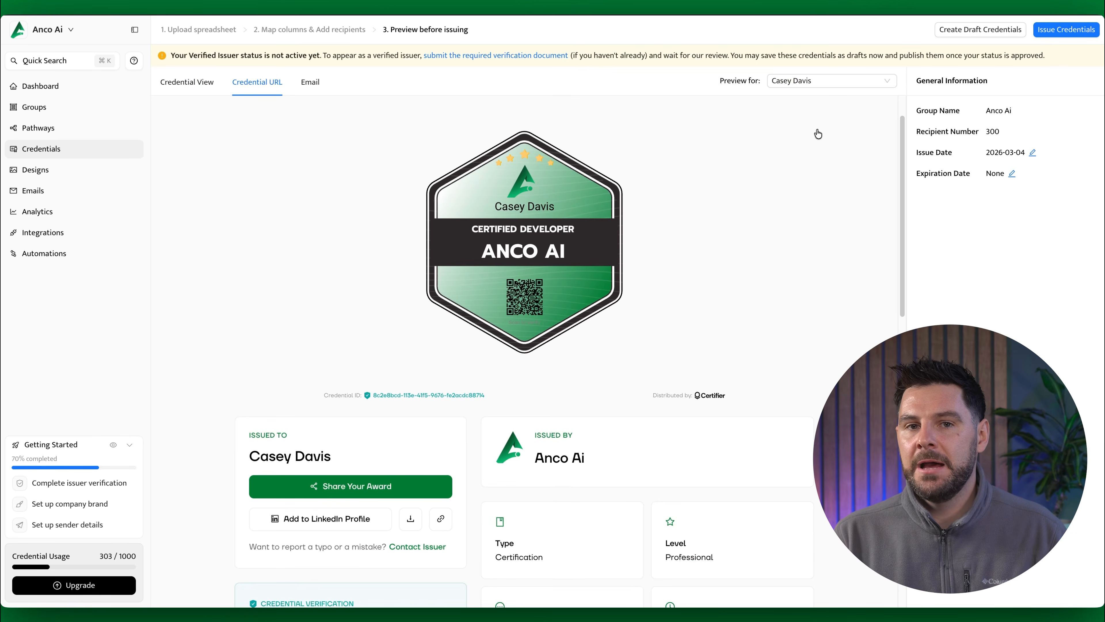
left_click(830, 80)
left_click(811, 198)
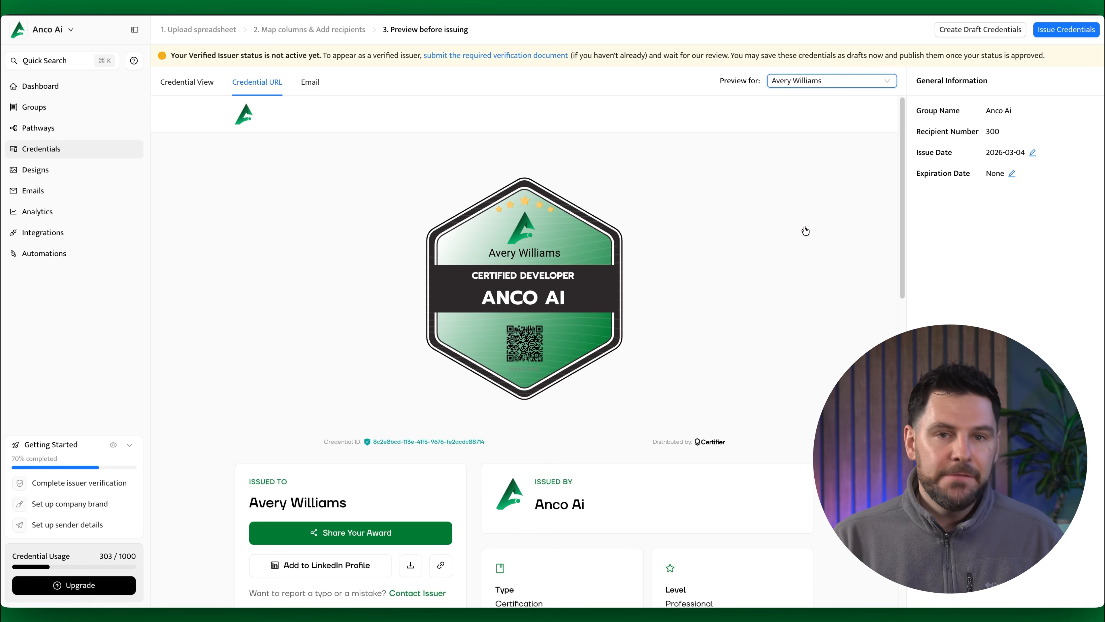
Step: Preview the credential email for different recipients and issue all the credentials immediately, emailing them to the recipients
left_click(312, 83)
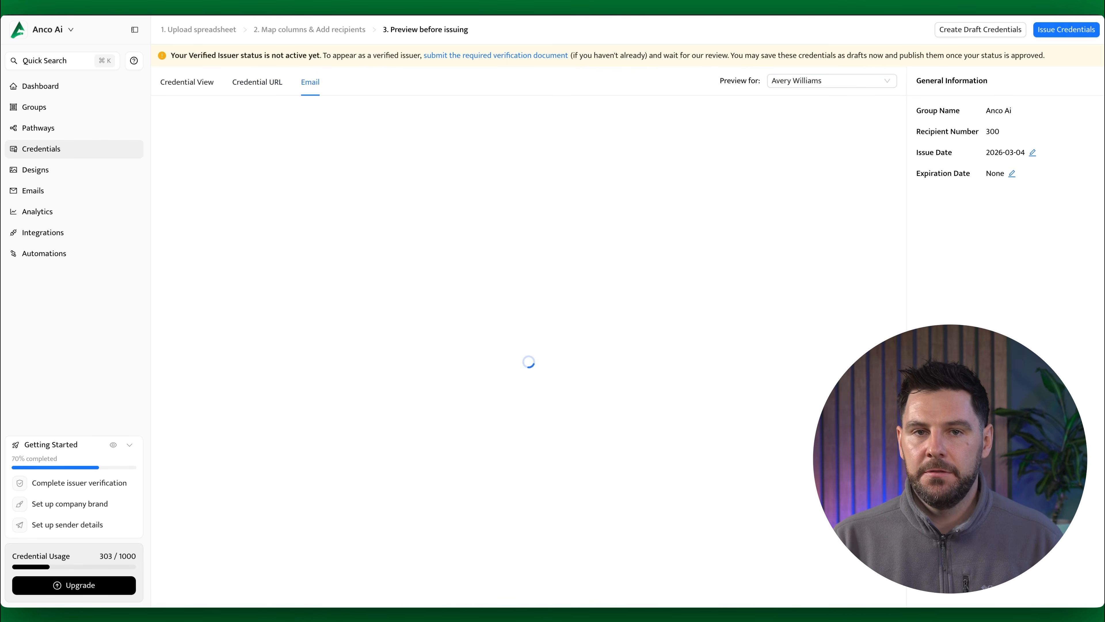
scroll(797, 135, "down", 1)
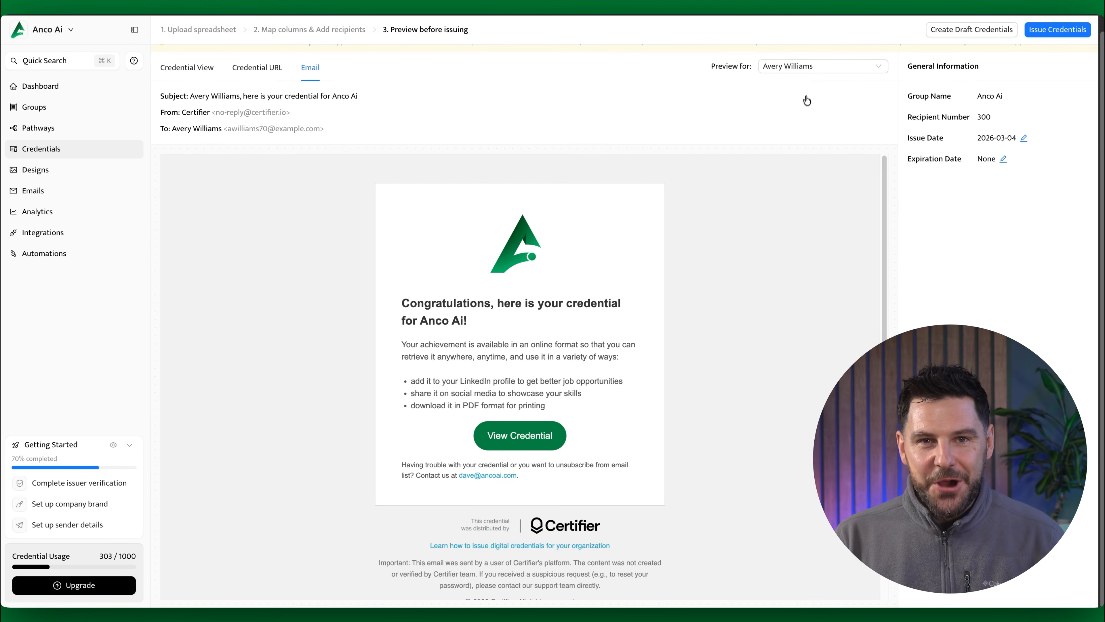
left_click(814, 71)
left_click(804, 198)
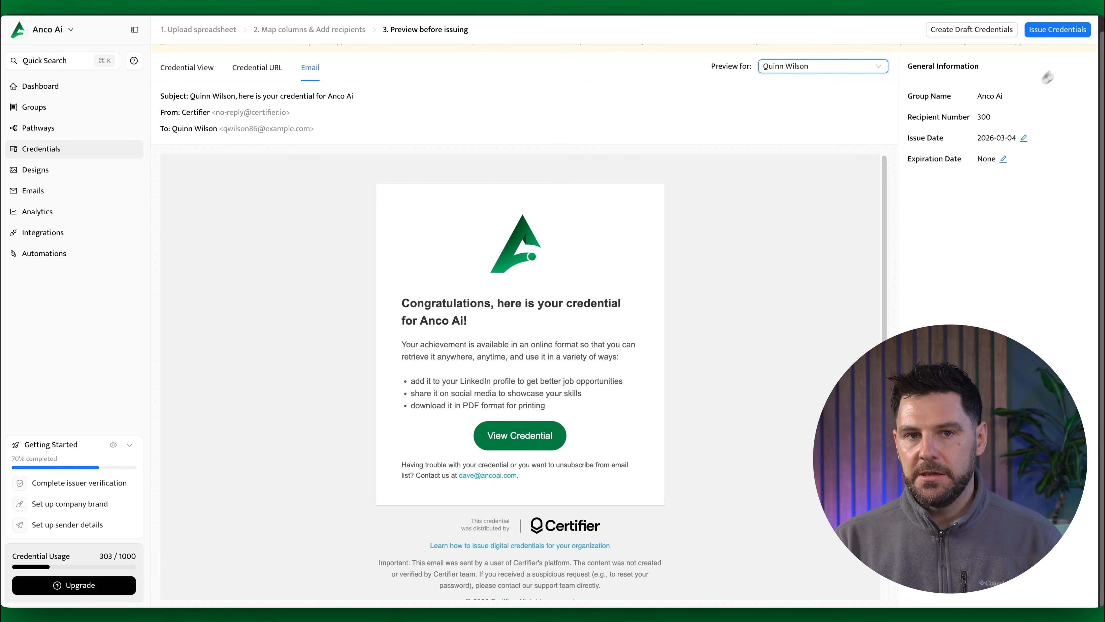
left_click(1067, 38)
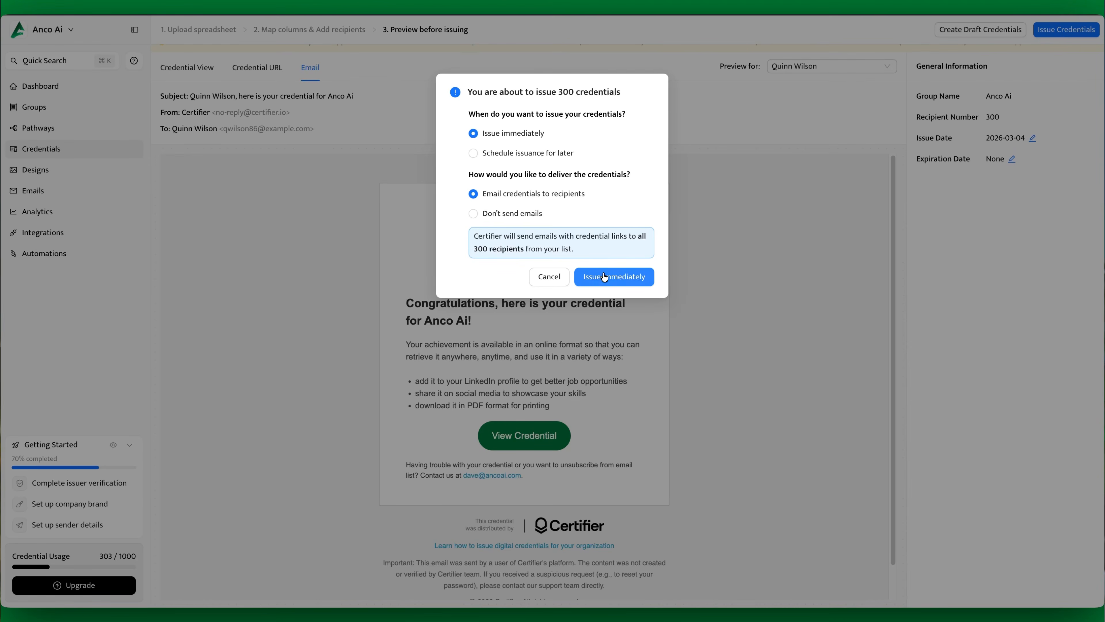
left_click(604, 278)
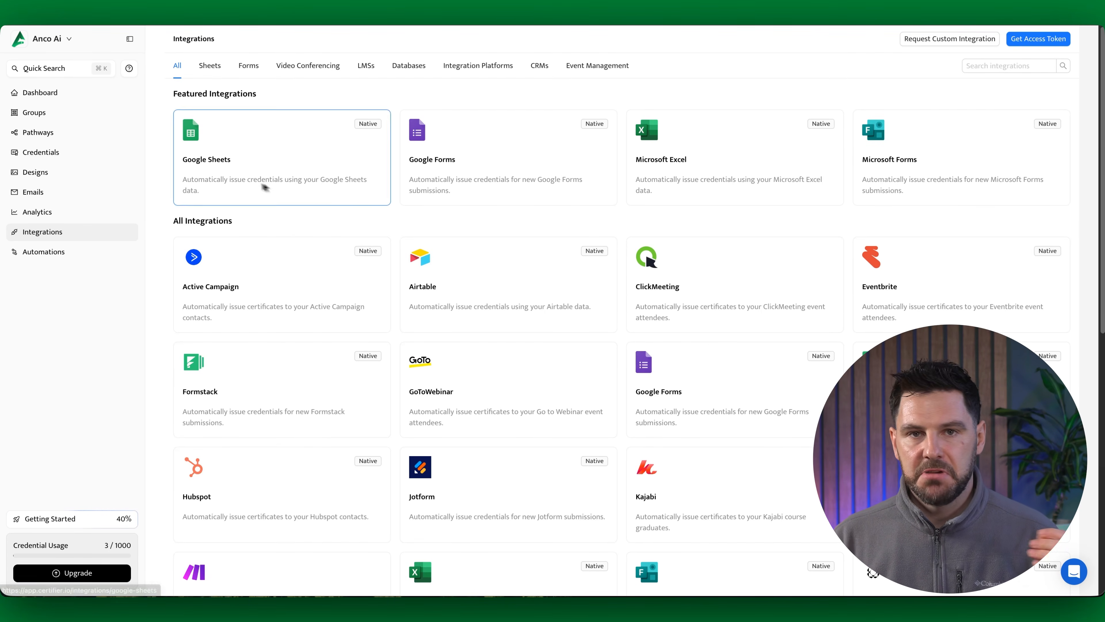
Step: Browse the available integrations and open Google Sheets to examine its Certifier automations and Zapier workflows
scroll(698, 479, "down", 2)
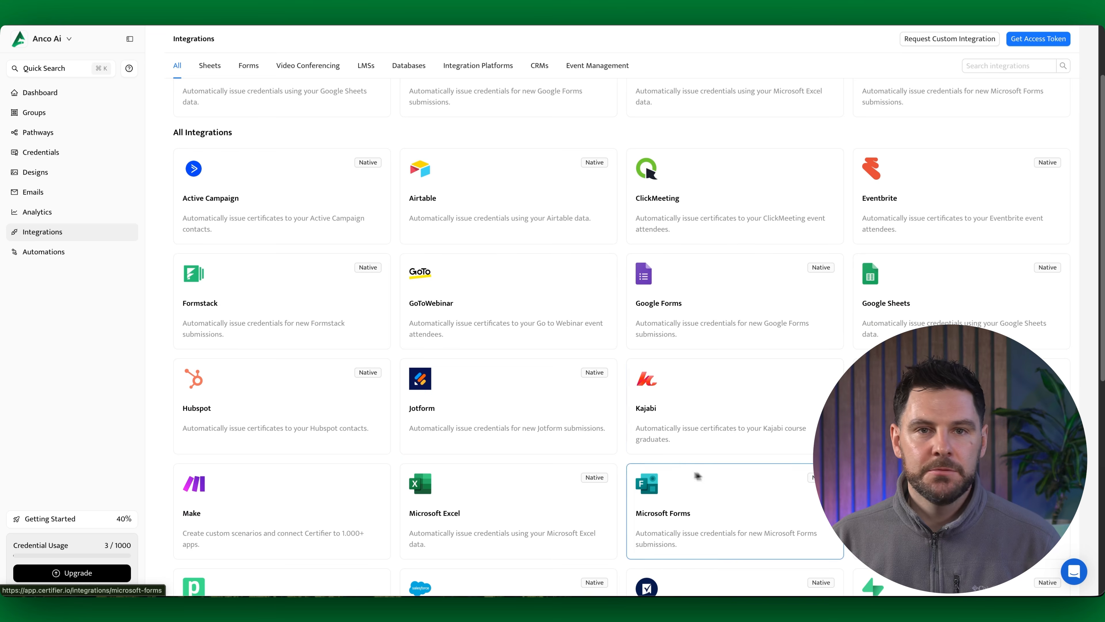
scroll(644, 466, "down", 7)
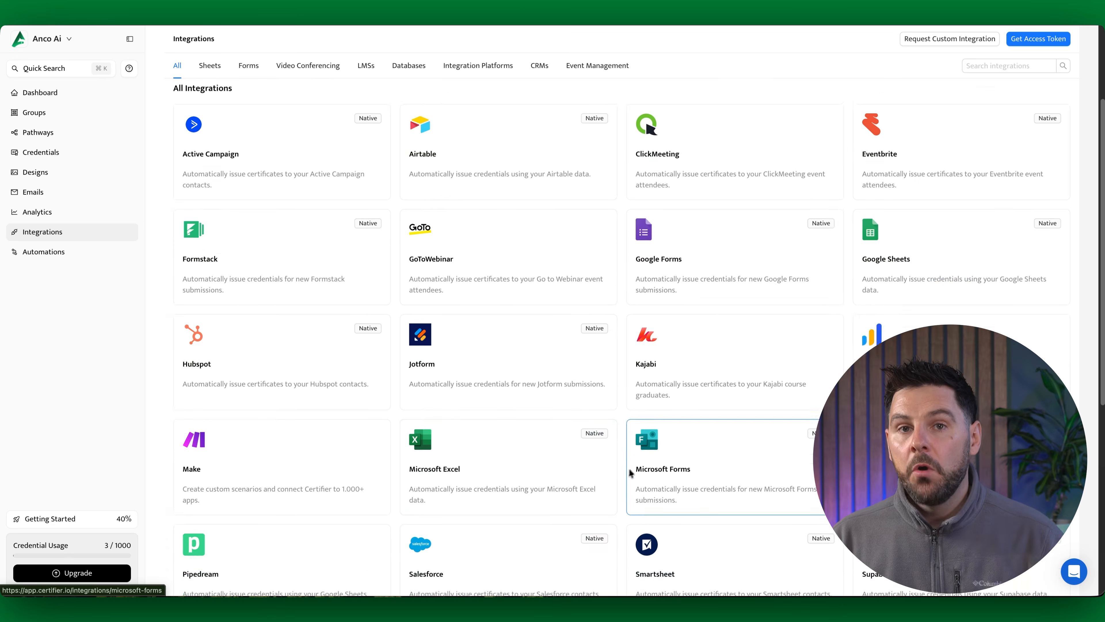
scroll(646, 465, "down", 2)
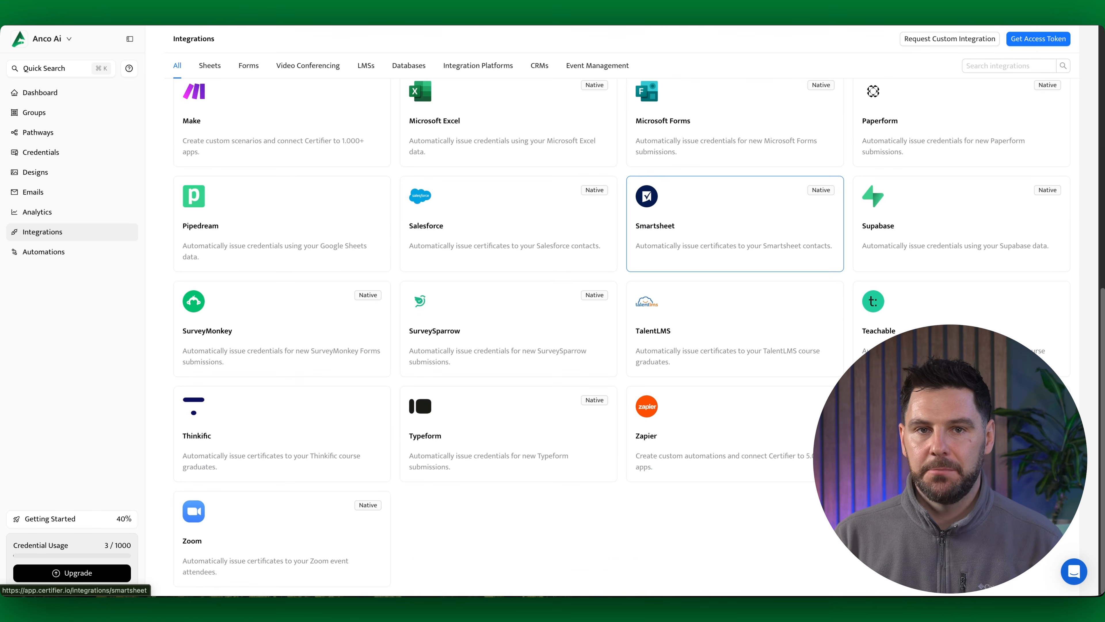
scroll(566, 457, "up", 5)
scroll(392, 283, "up", 7)
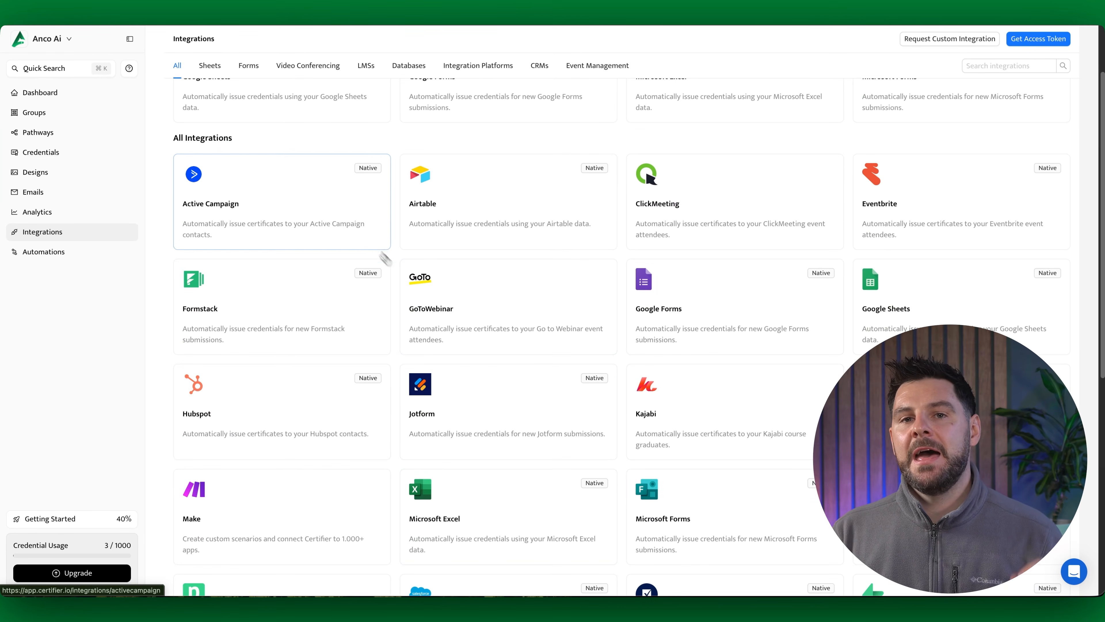
left_click(276, 178)
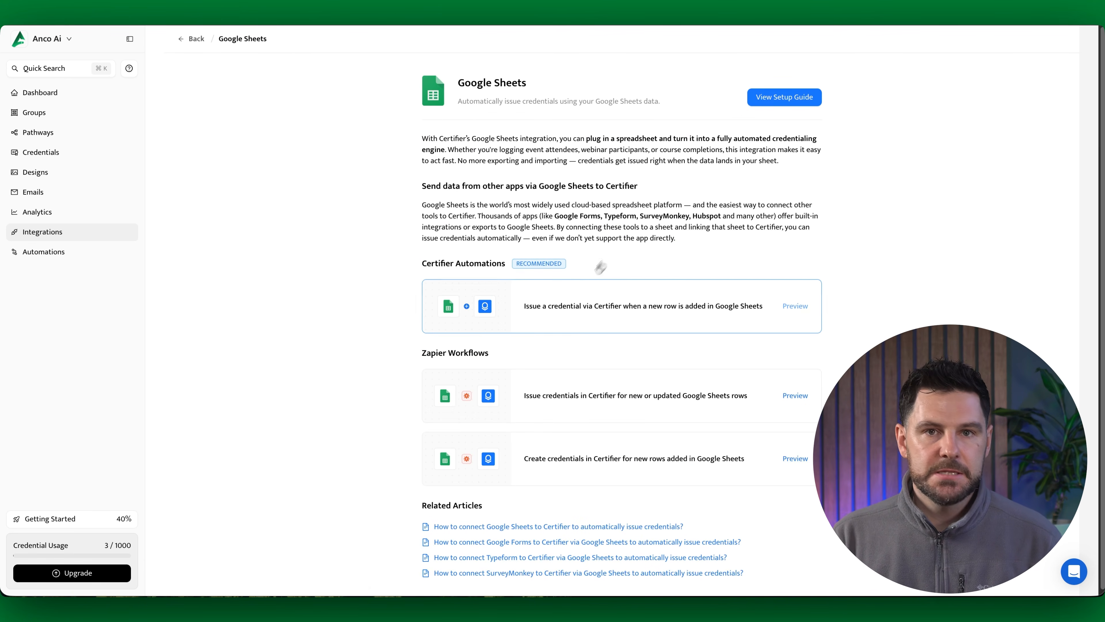
scroll(652, 314, "down", 1)
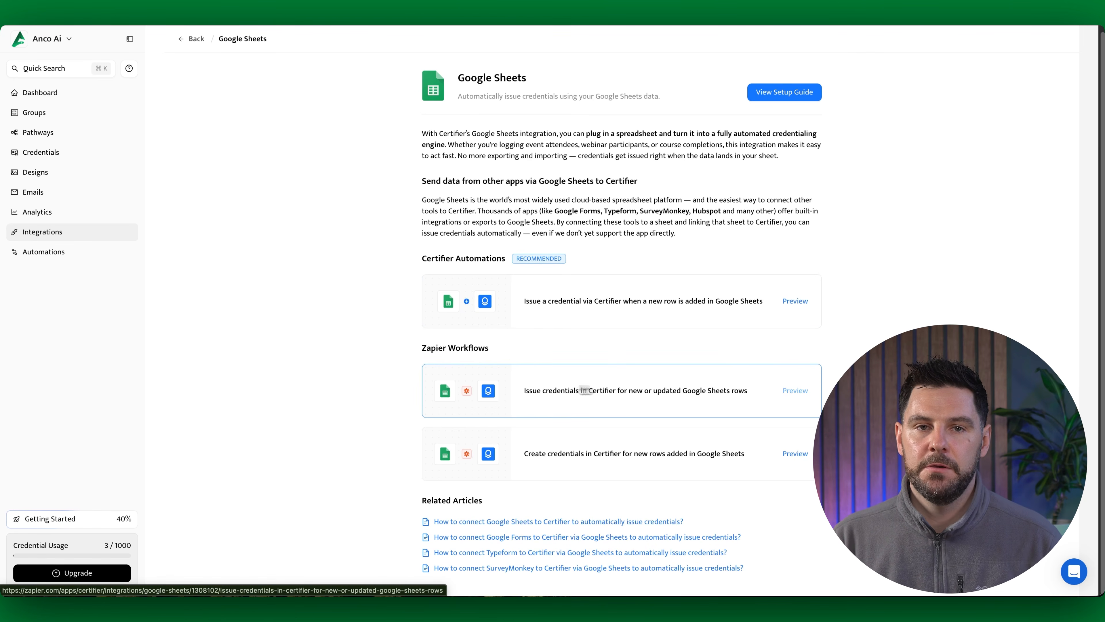
Step: Create an automation from the template that issues a credential via Certifier when a new row is added in Google Sheets
left_click(59, 253)
left_click(580, 419)
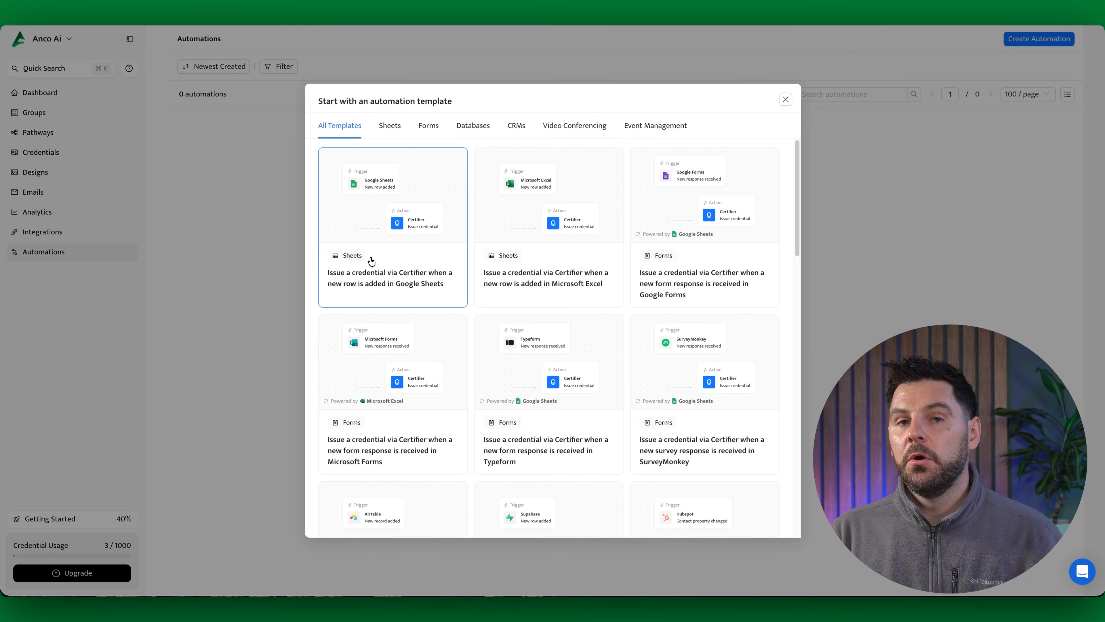
scroll(525, 255, "down", 3)
scroll(525, 254, "down", 5)
scroll(422, 249, "up", 7)
left_click(421, 250)
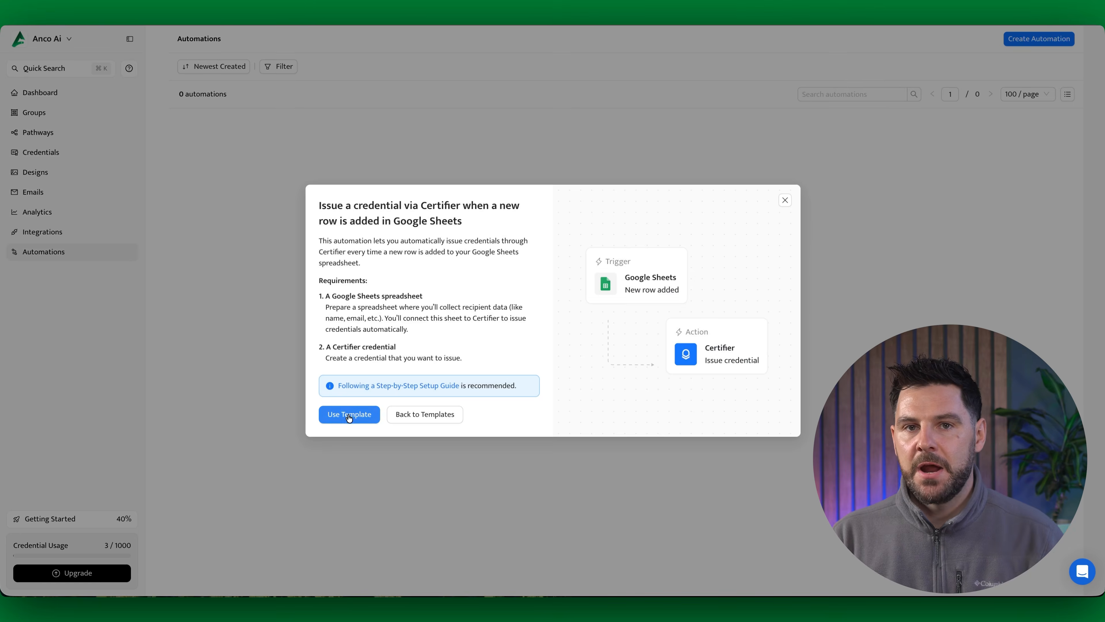
left_click(350, 413)
Step: Review the Google Sheets new-row trigger's setup and connection fields, close them, and open the Certifier issue-credential action
left_click(527, 287)
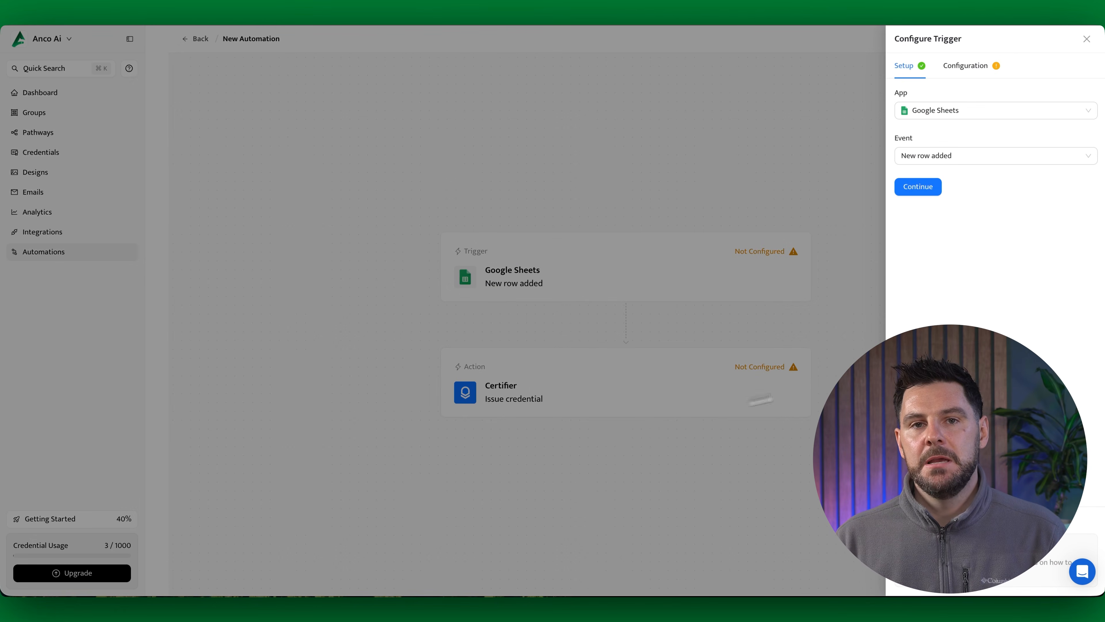
left_click(921, 187)
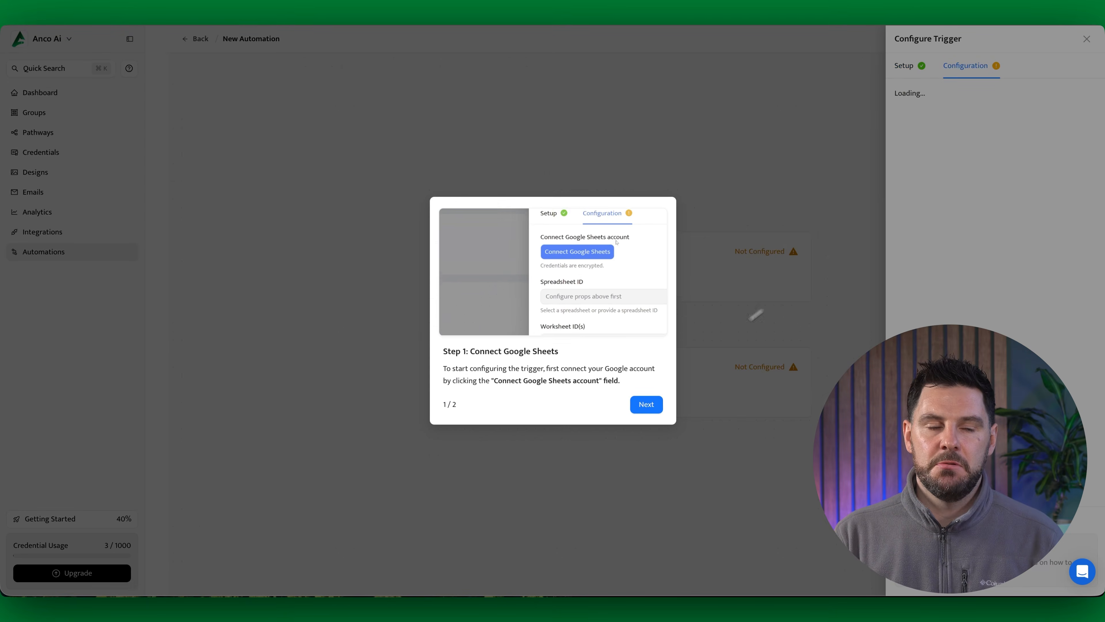
left_click(647, 408)
left_click(647, 409)
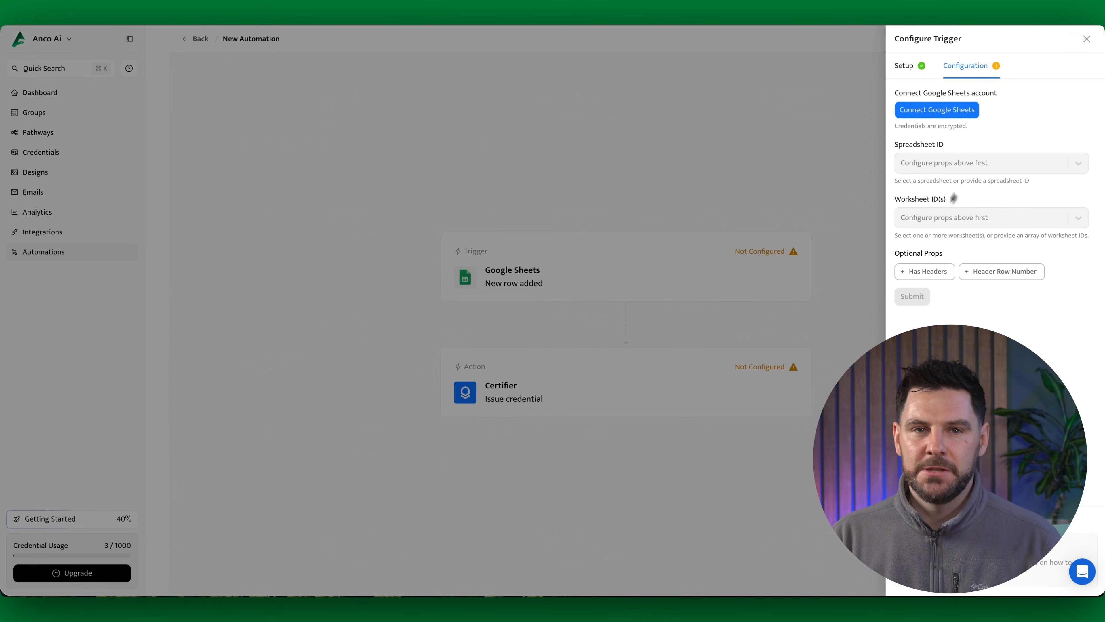
left_click(1086, 40)
left_click(542, 388)
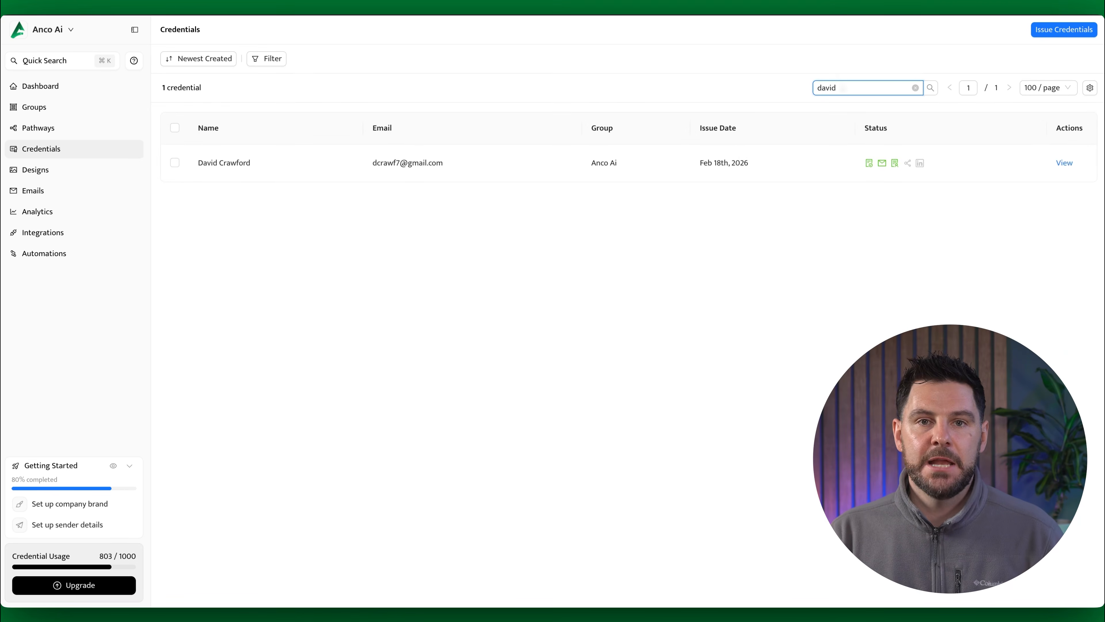
Step: Open the found recipient's issued credential, replace the surname in the recipient's name, and save the change
left_click(1064, 163)
left_click_drag(172, 63, 372, 63)
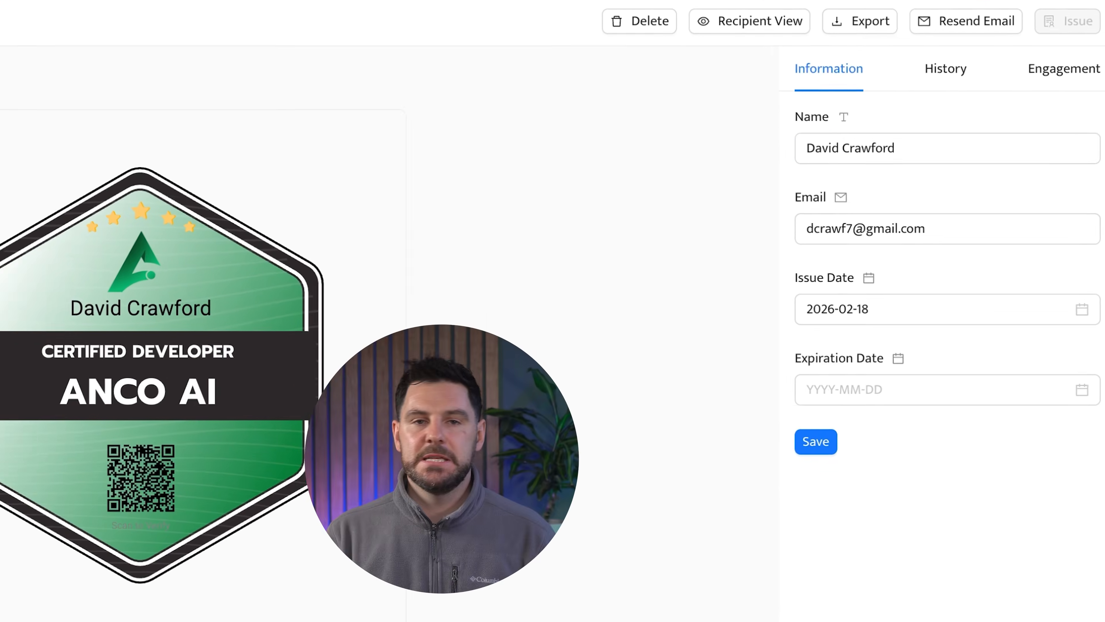
left_click(907, 150)
key("BackSpace")
key("BackSpace")
key("BackSpace")
key("BackSpace")
key("BackSpace")
key("BackSpace")
key("BackSpace")
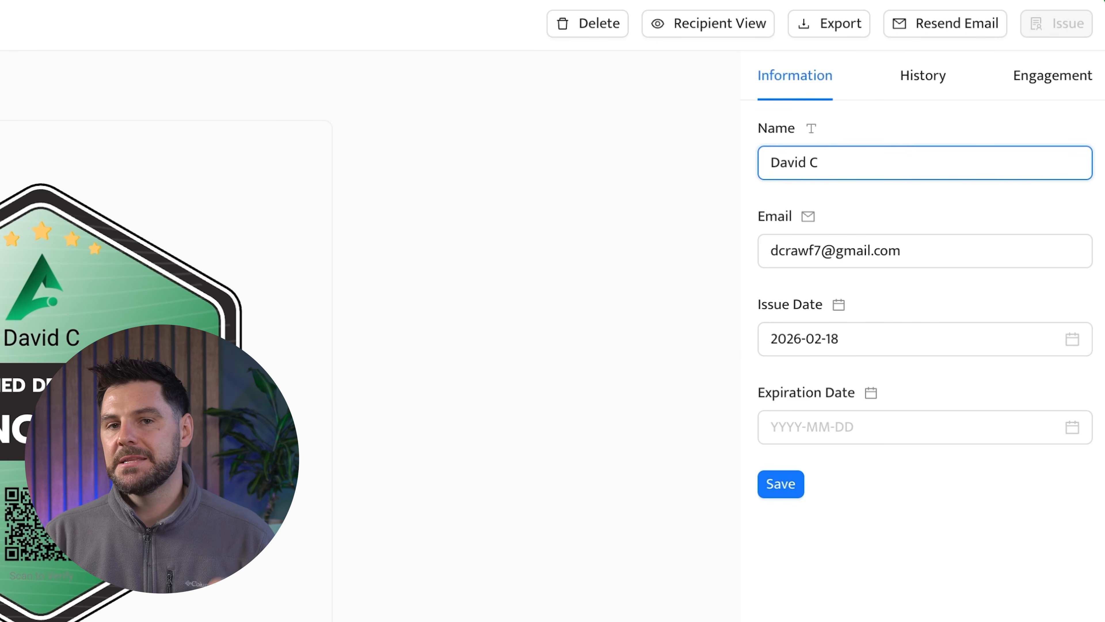
key("BackSpace")
key("BackSpace")
type("John")
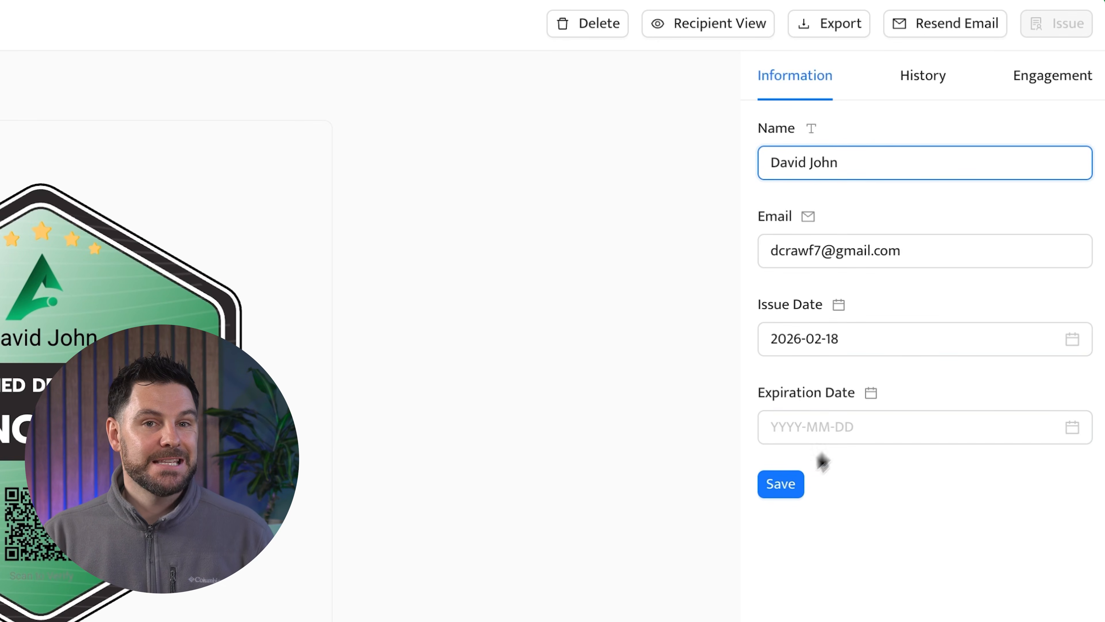
left_click(782, 483)
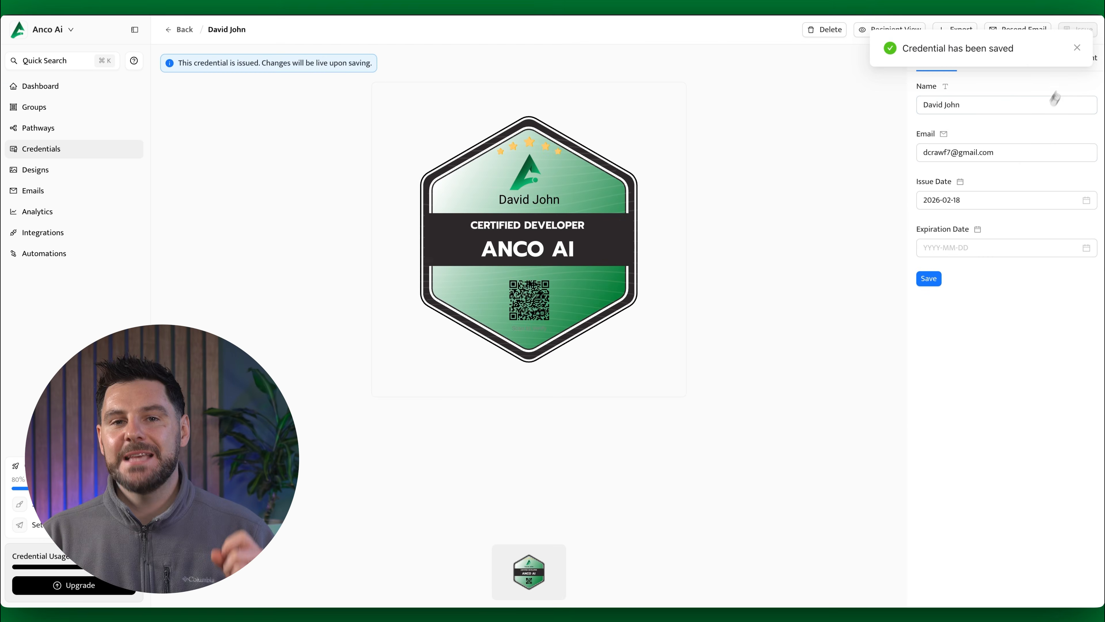
left_click(1077, 47)
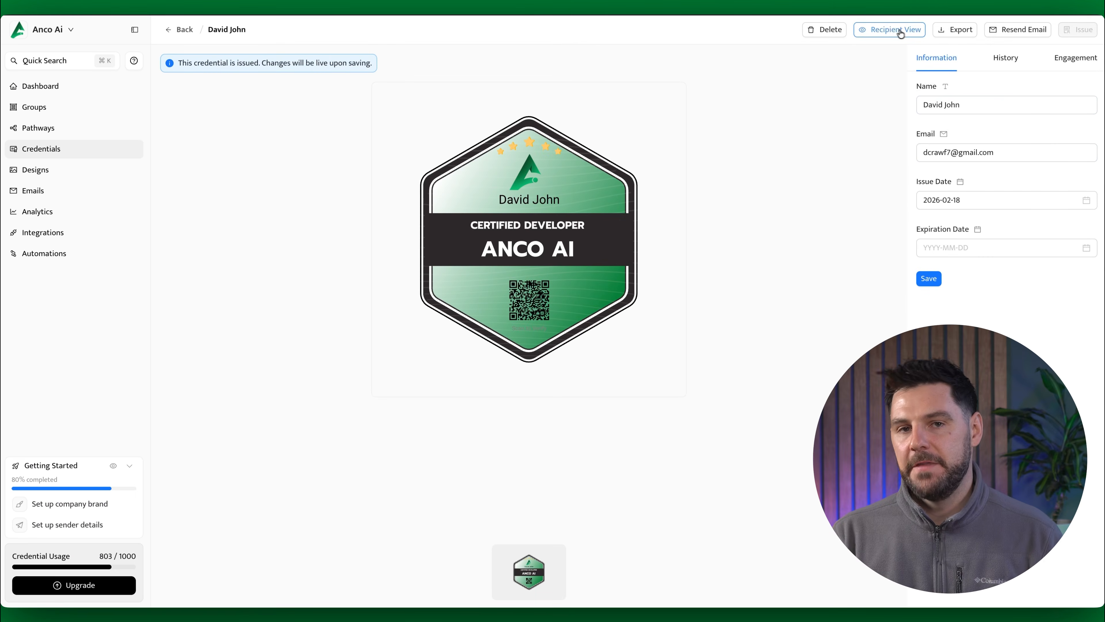
Step: Open the recipient view of the edited credential and check the recipient's name on the public page
left_click(896, 30)
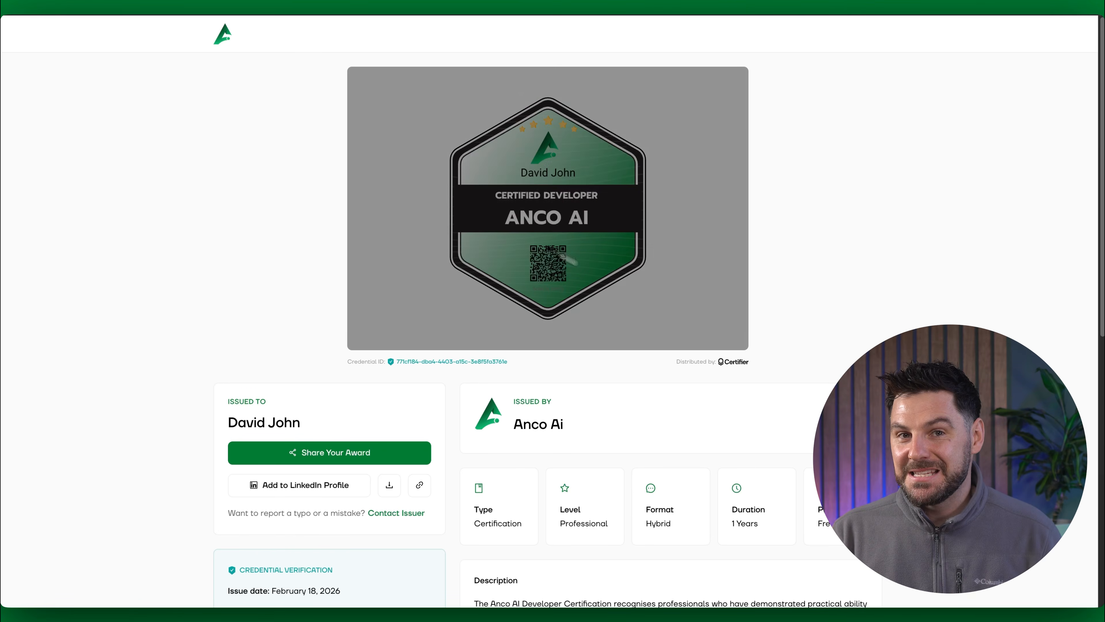
scroll(964, 278, "down", 2)
double_click(285, 353)
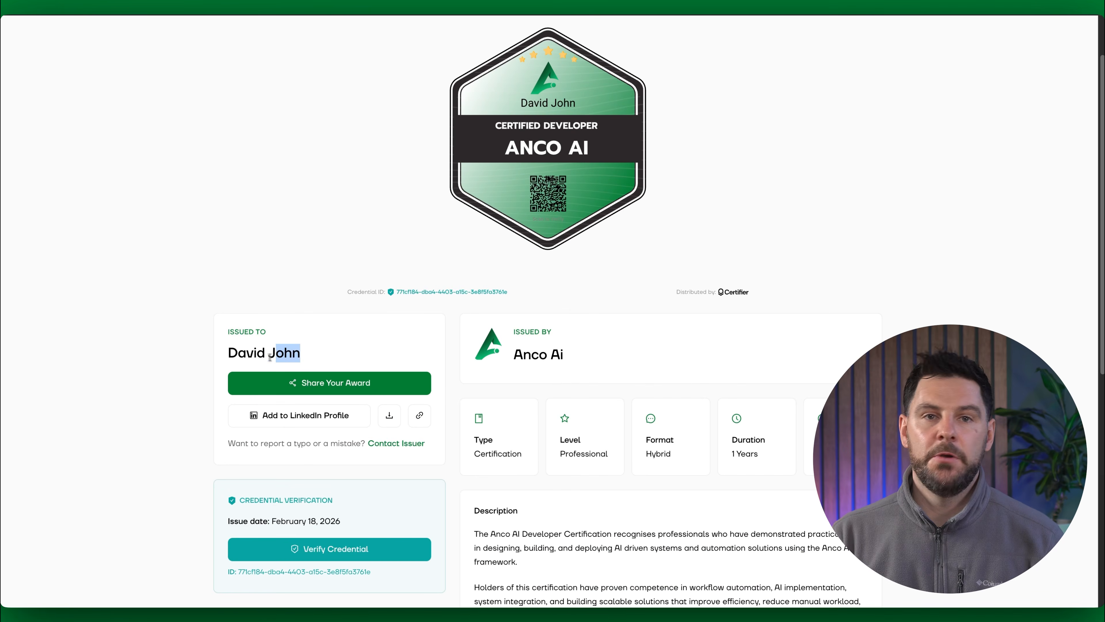
scroll(541, 337, "down", 3)
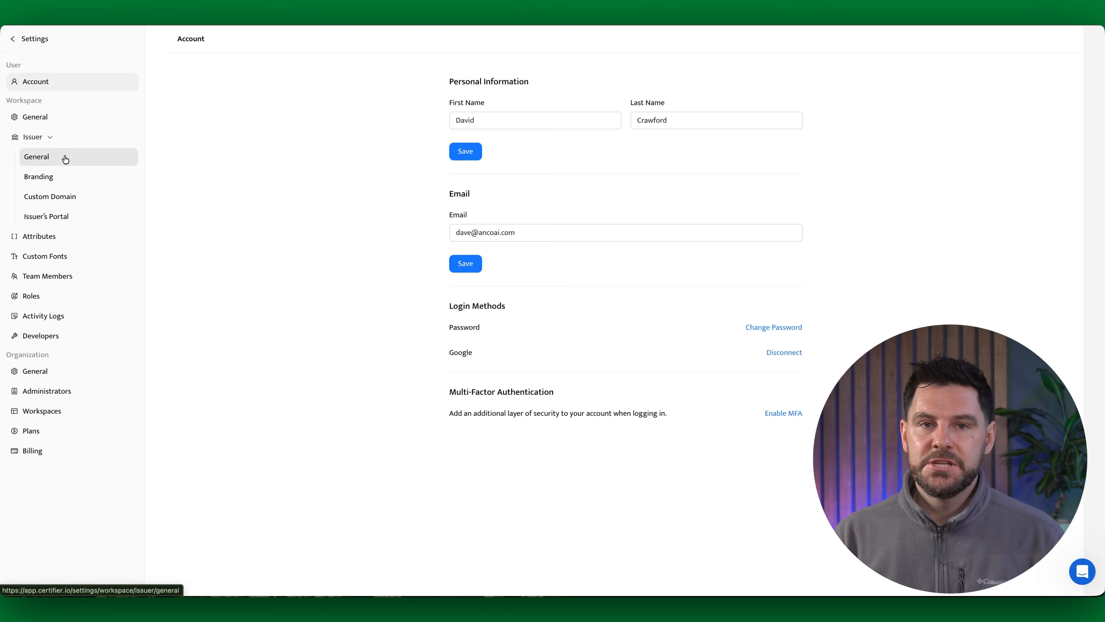
Step: Review the issuer's general, branding and custom domain settings, including the logo, banner, color, footer slogan, link and social media fields
left_click(63, 157)
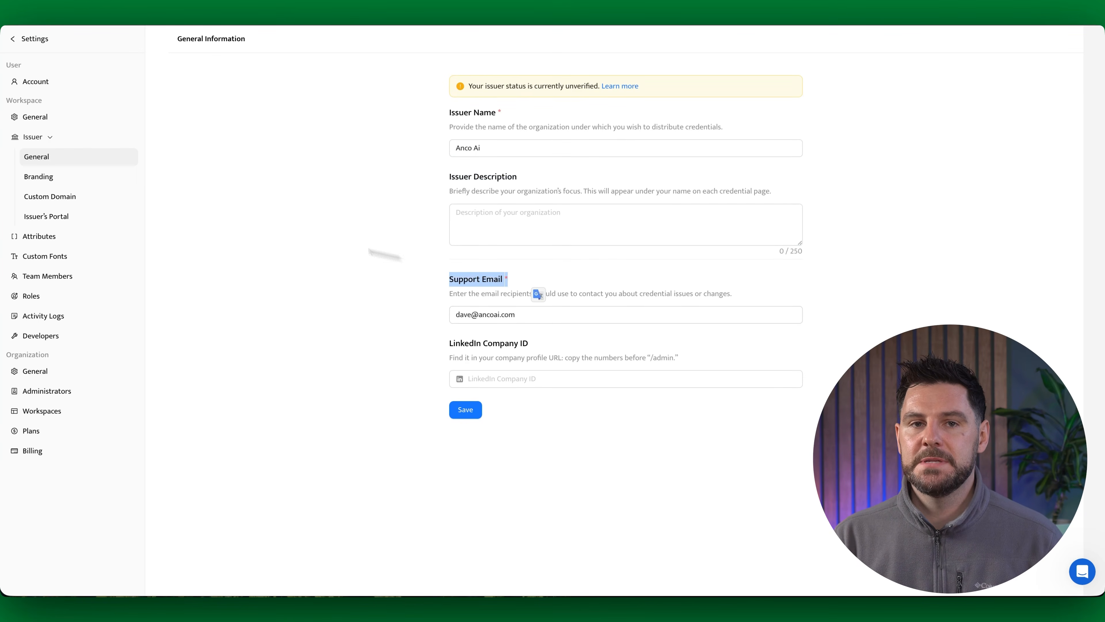
left_click(69, 185)
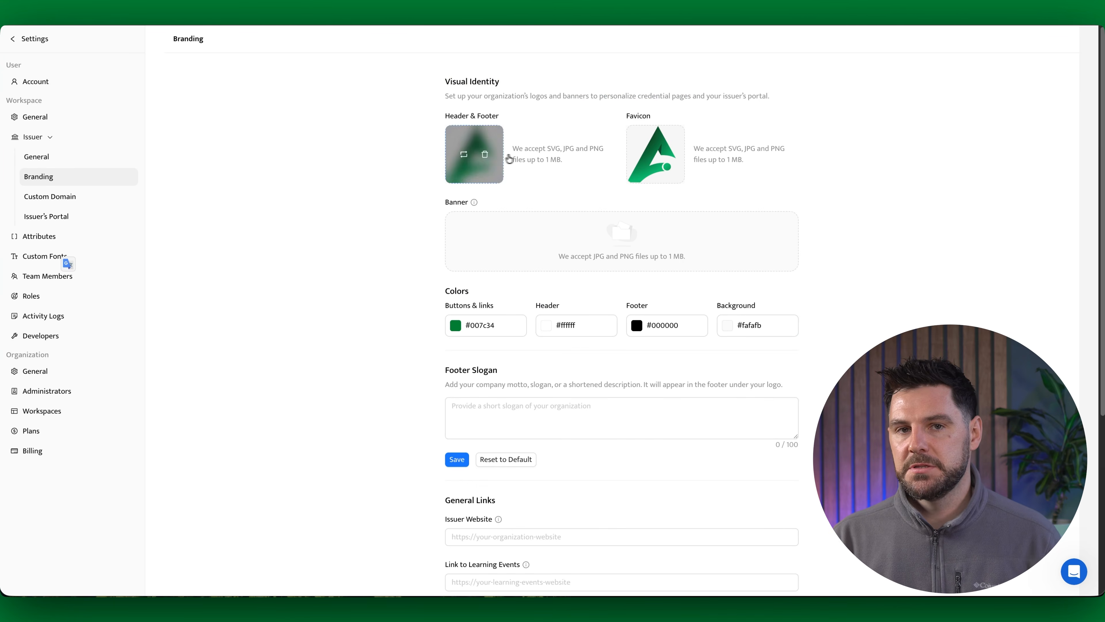
scroll(663, 159, "down", 1)
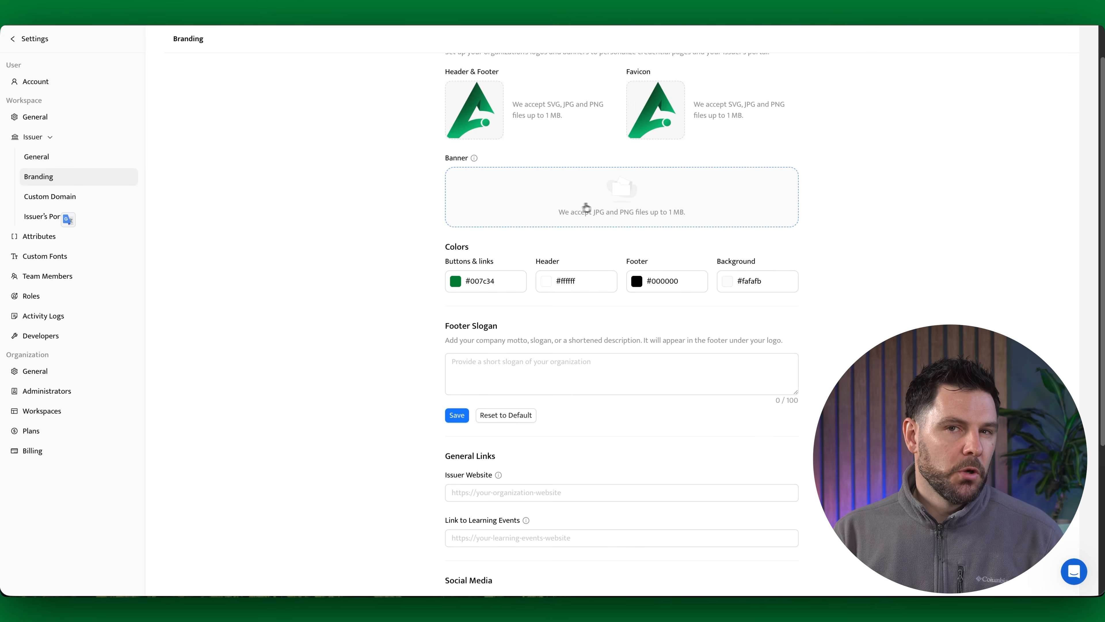
scroll(586, 208, "down", 1)
scroll(597, 236, "down", 4)
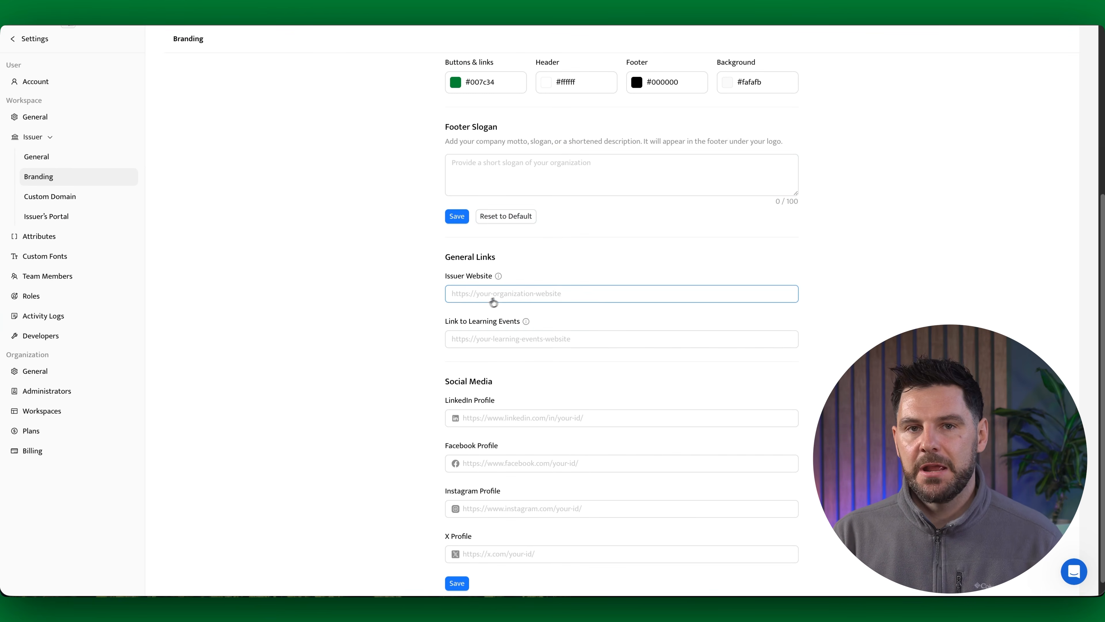
scroll(557, 333, "down", 1)
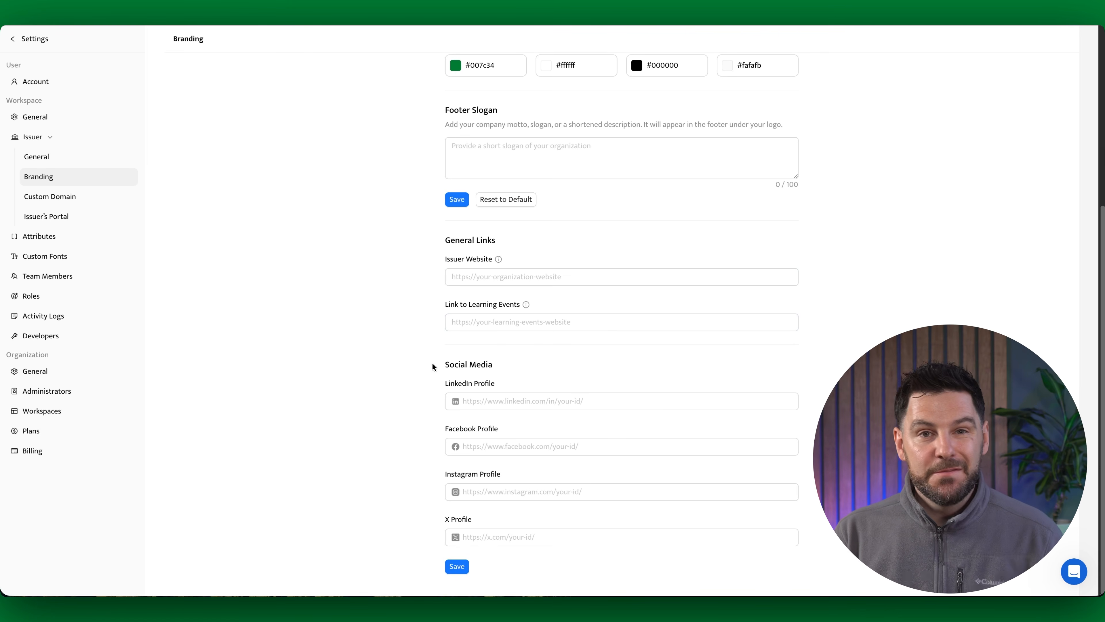
left_click(43, 197)
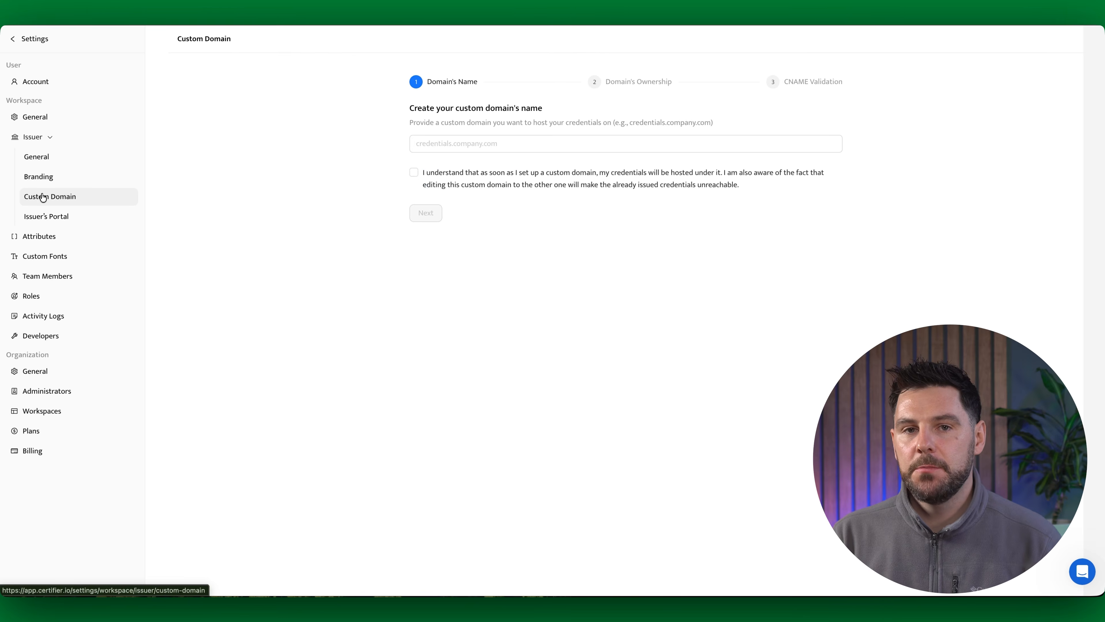